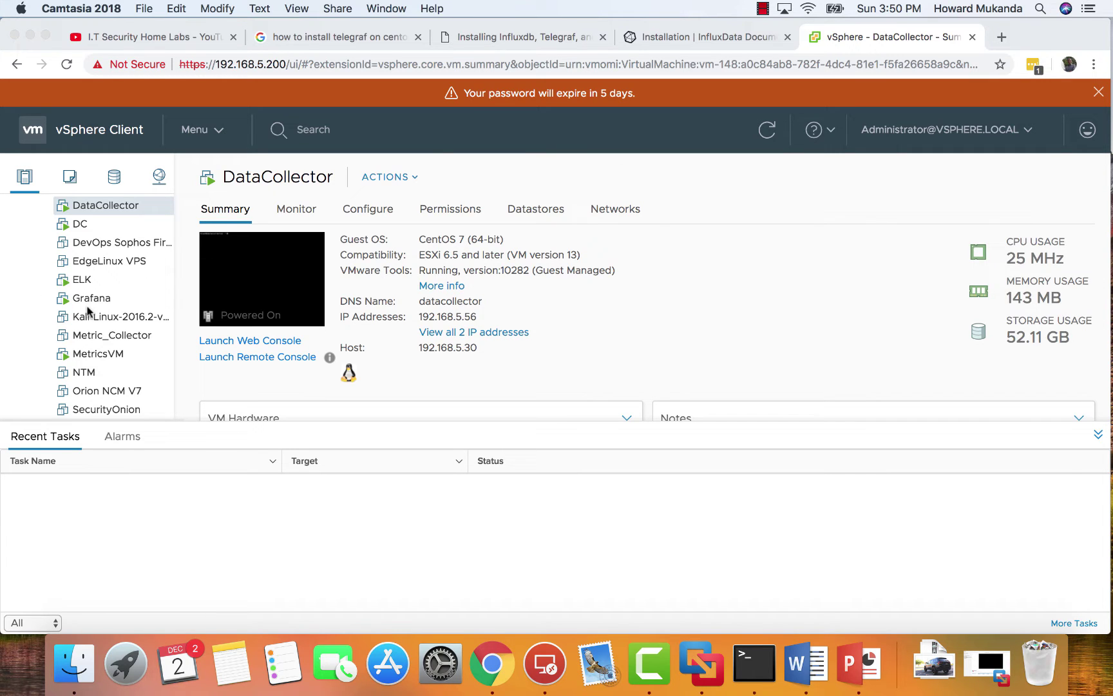
- View the MetricsVM, DataCollector and Grafana VM summaries in turn, ending on Grafana
click(96, 356)
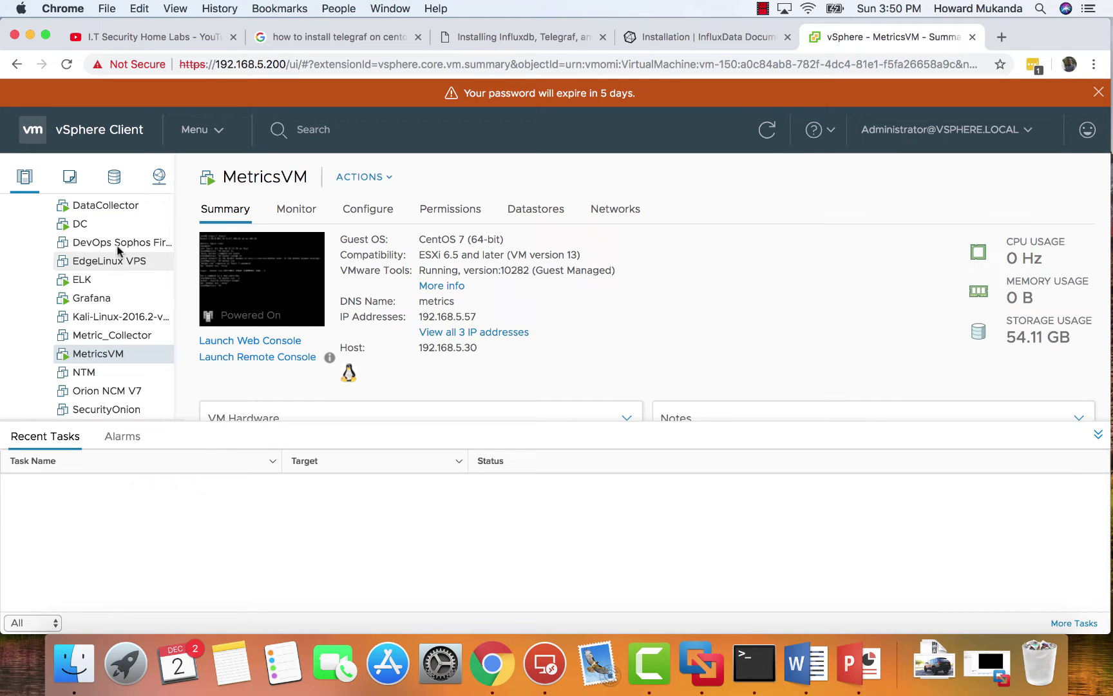
click(84, 207)
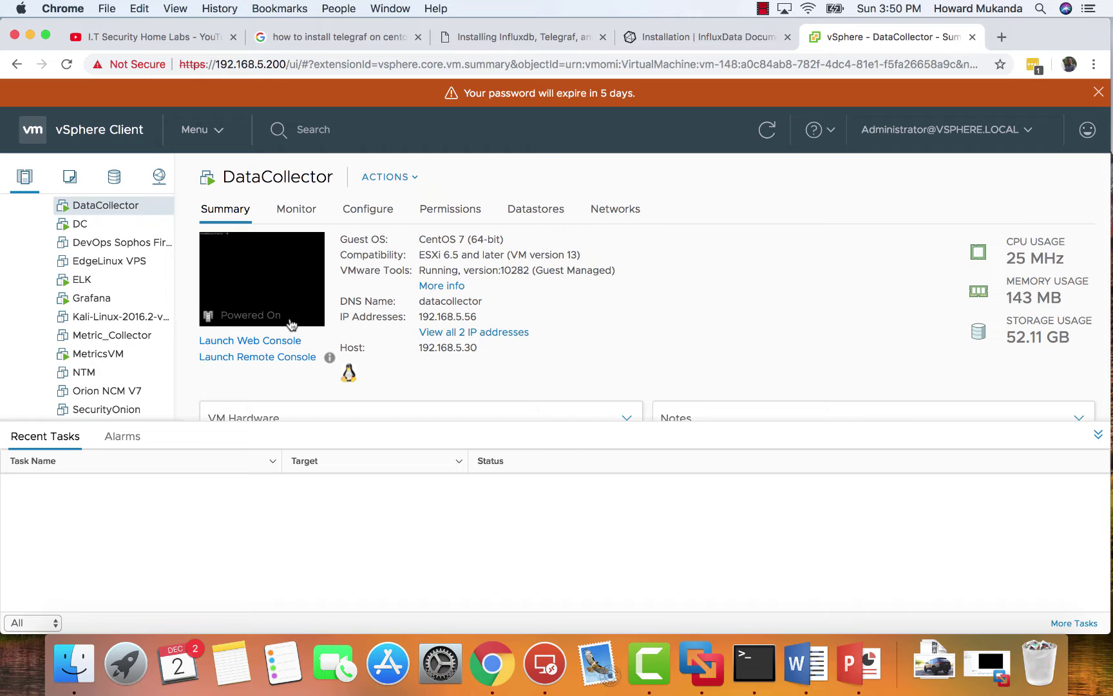
click(89, 300)
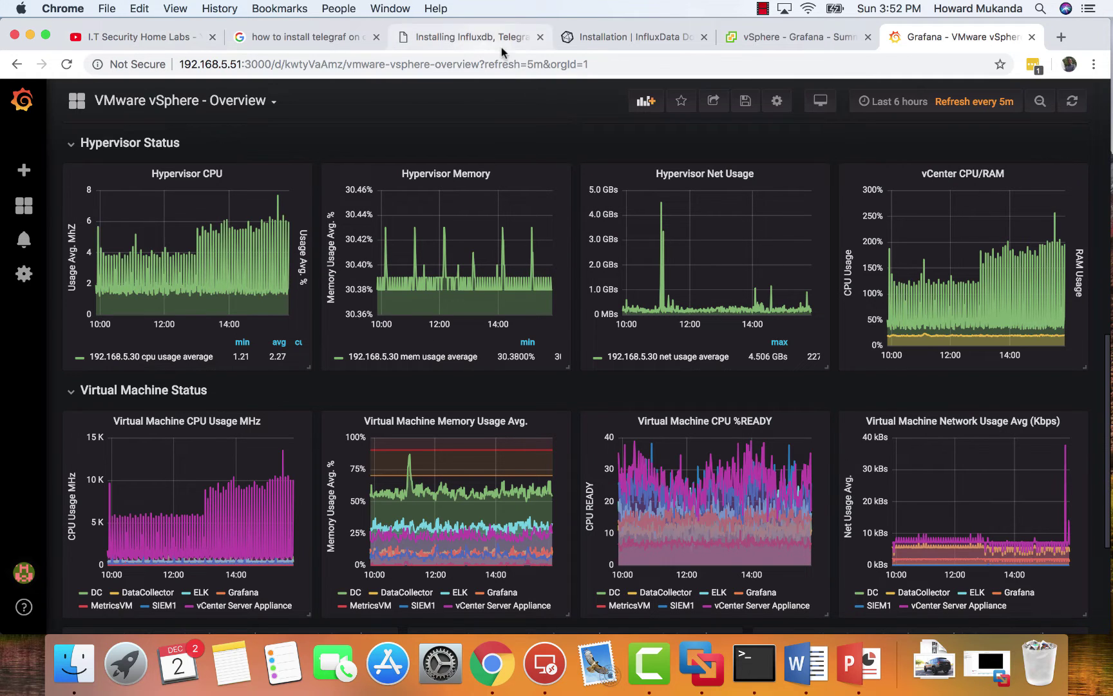
- Return to the 'vSphere - Grafana' browser tab showing the Grafana VM's summary
click(781, 37)
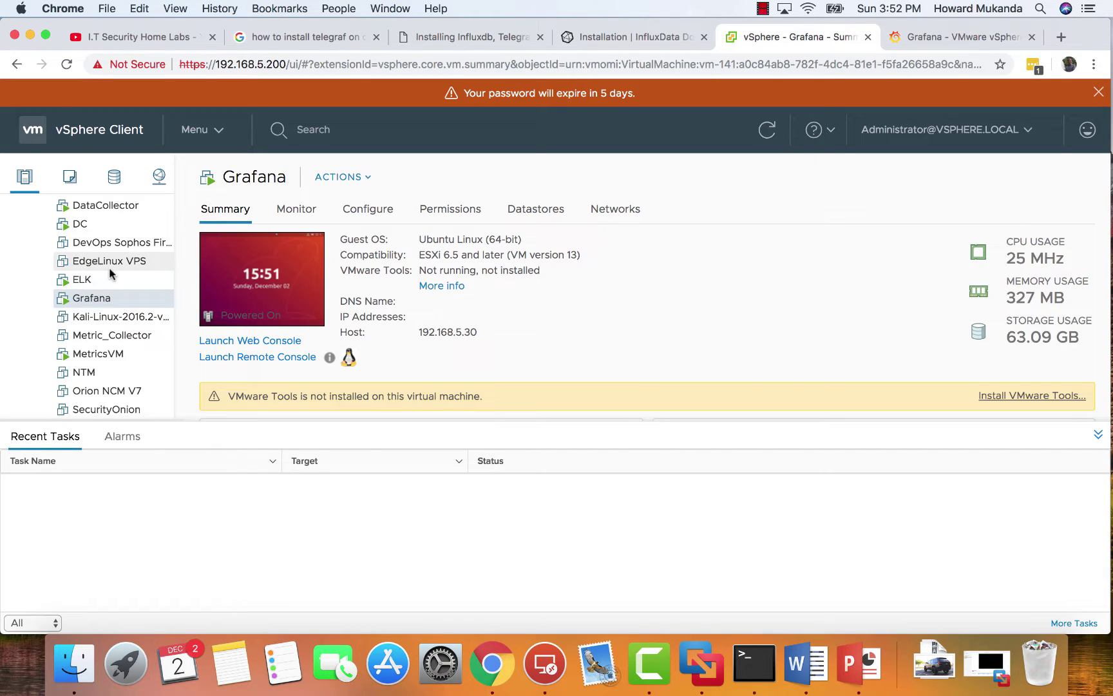
- Switch back and forth between the DataCollector and Grafana VM summaries, finishing on DataCollector
scroll(106, 266, up, 3)
click(94, 265)
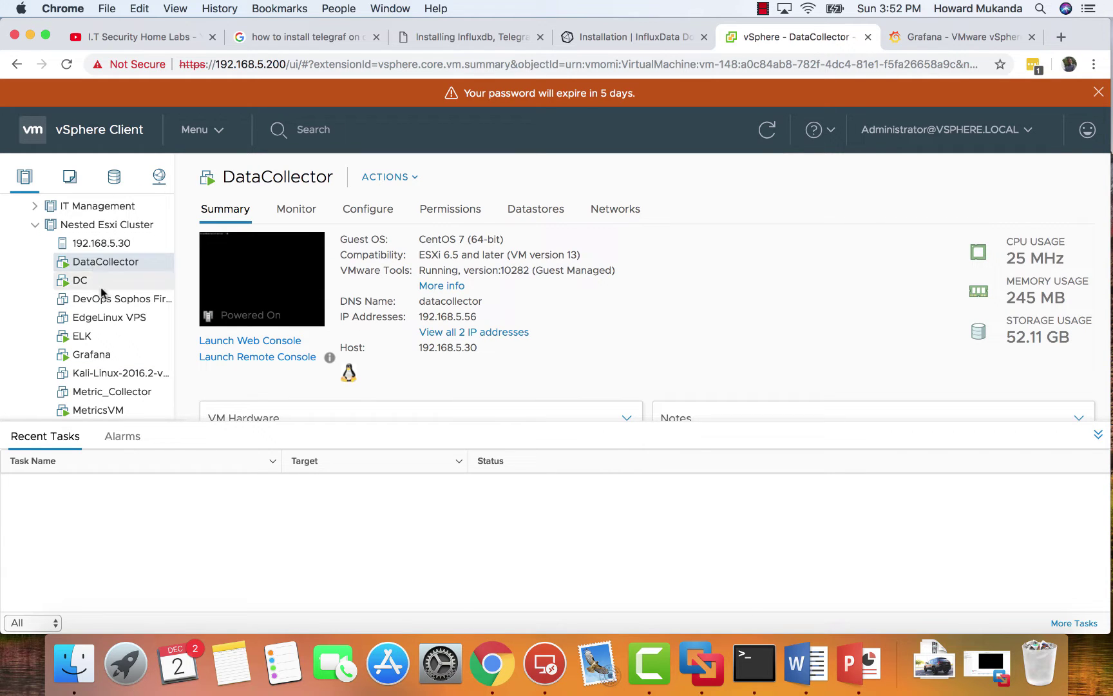
click(96, 355)
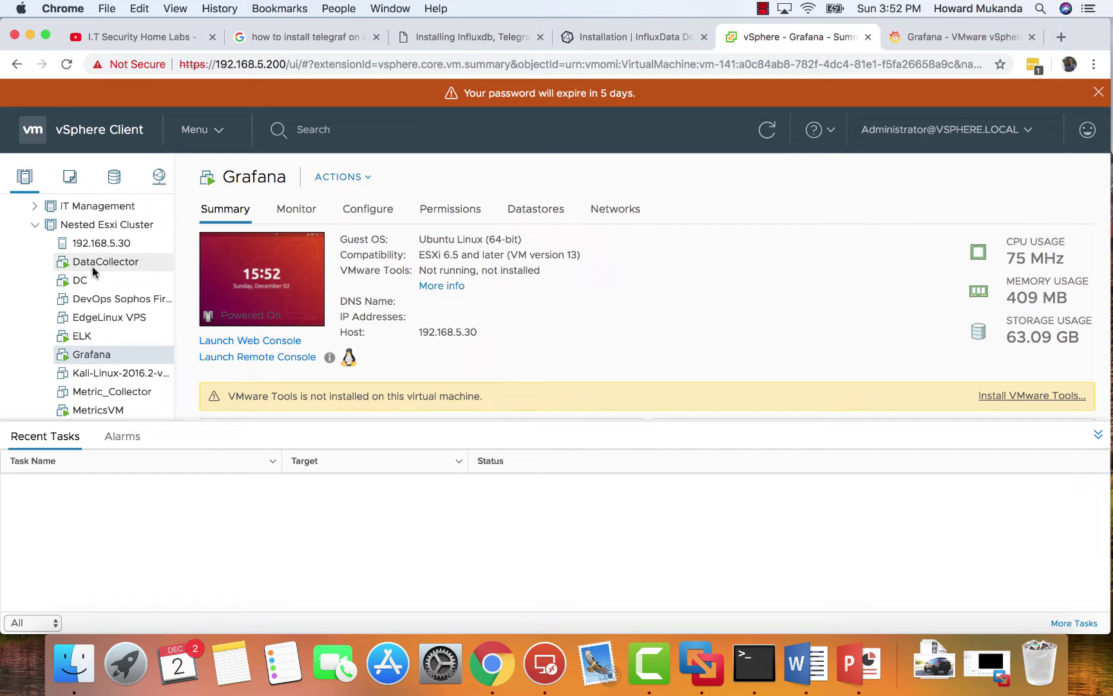
click(94, 270)
click(92, 354)
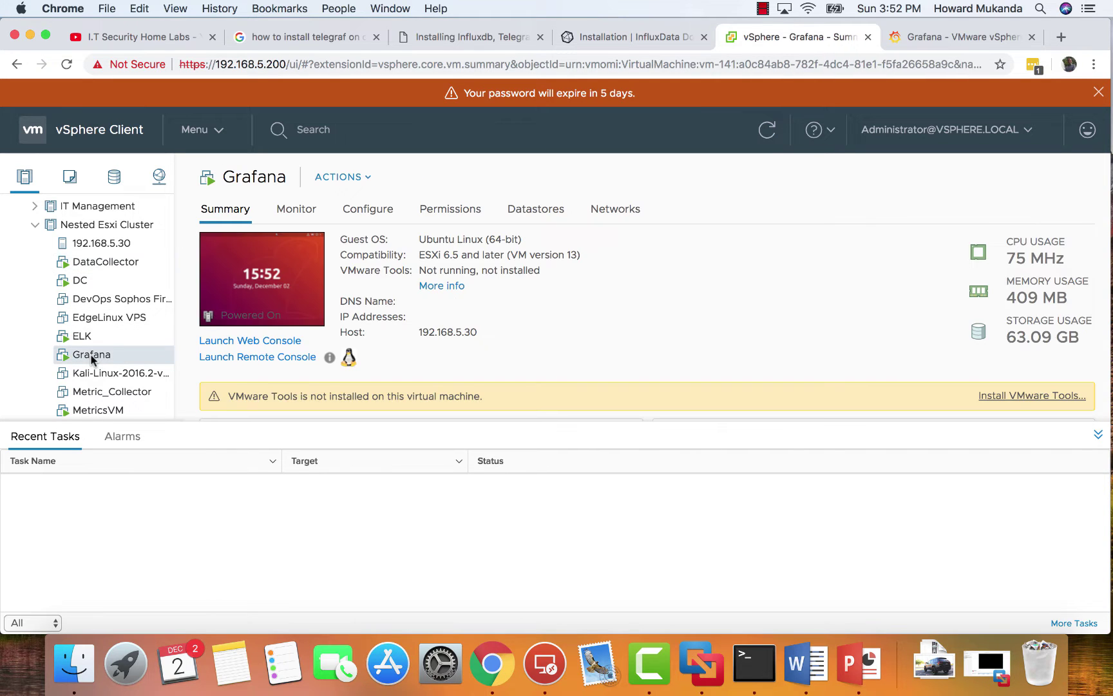
click(123, 261)
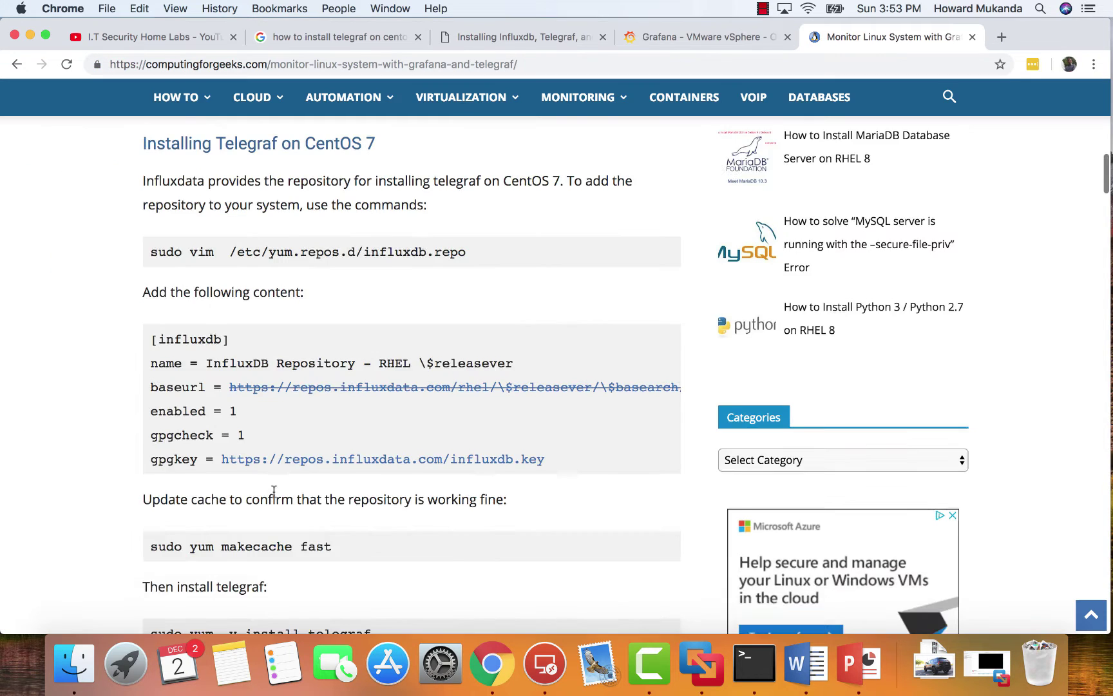
scroll(274, 491, up, 3)
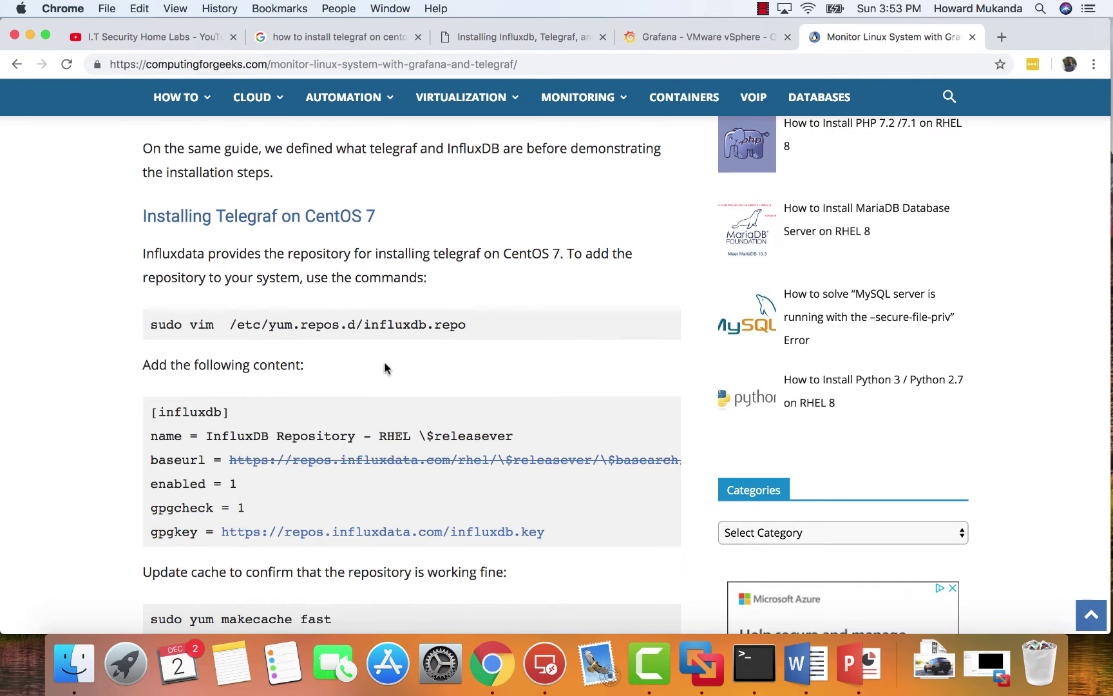
scroll(380, 383, down, 3)
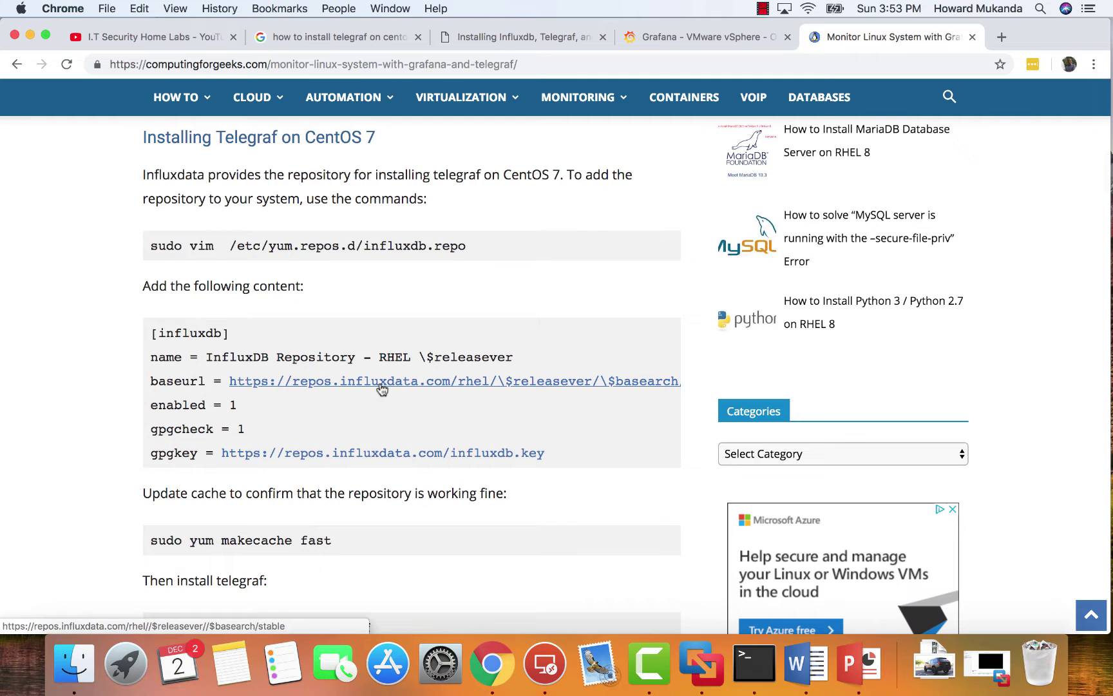
scroll(381, 389, down, 1)
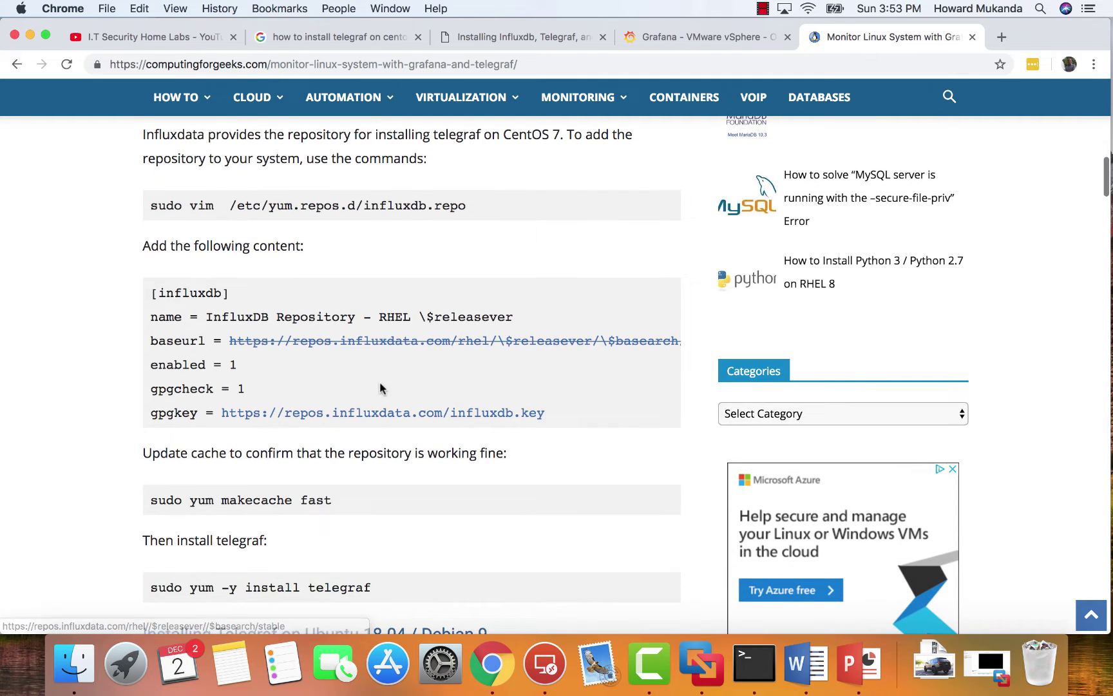
scroll(380, 388, up, 2)
scroll(381, 388, down, 2)
scroll(380, 388, down, 3)
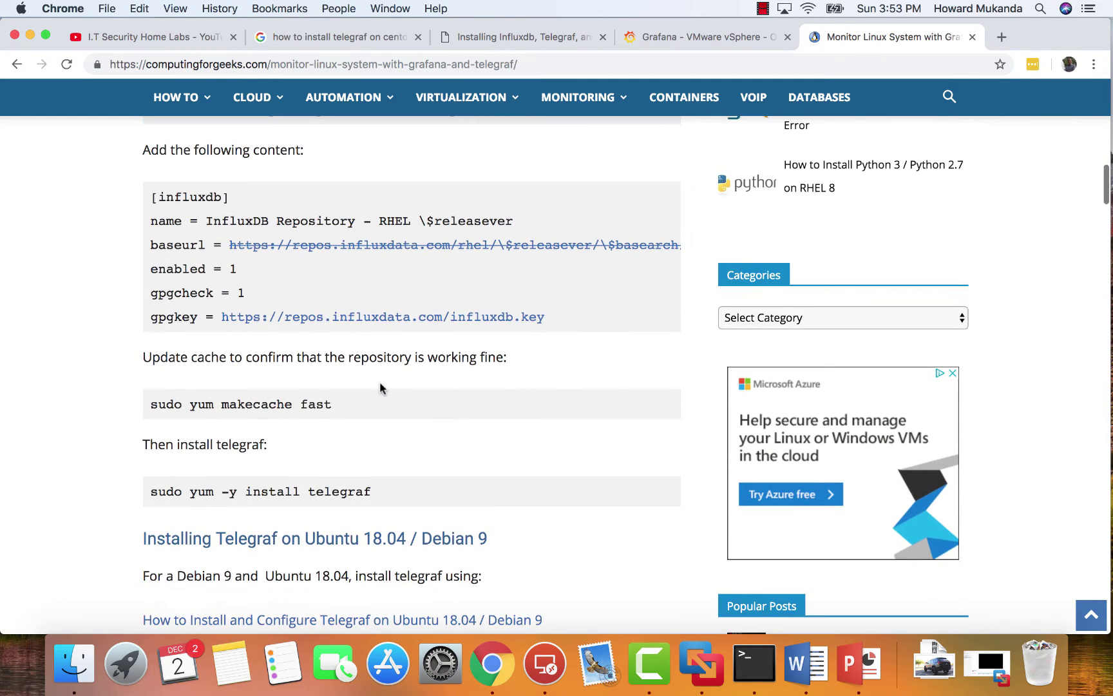
scroll(380, 387, down, 1)
scroll(379, 388, up, 3)
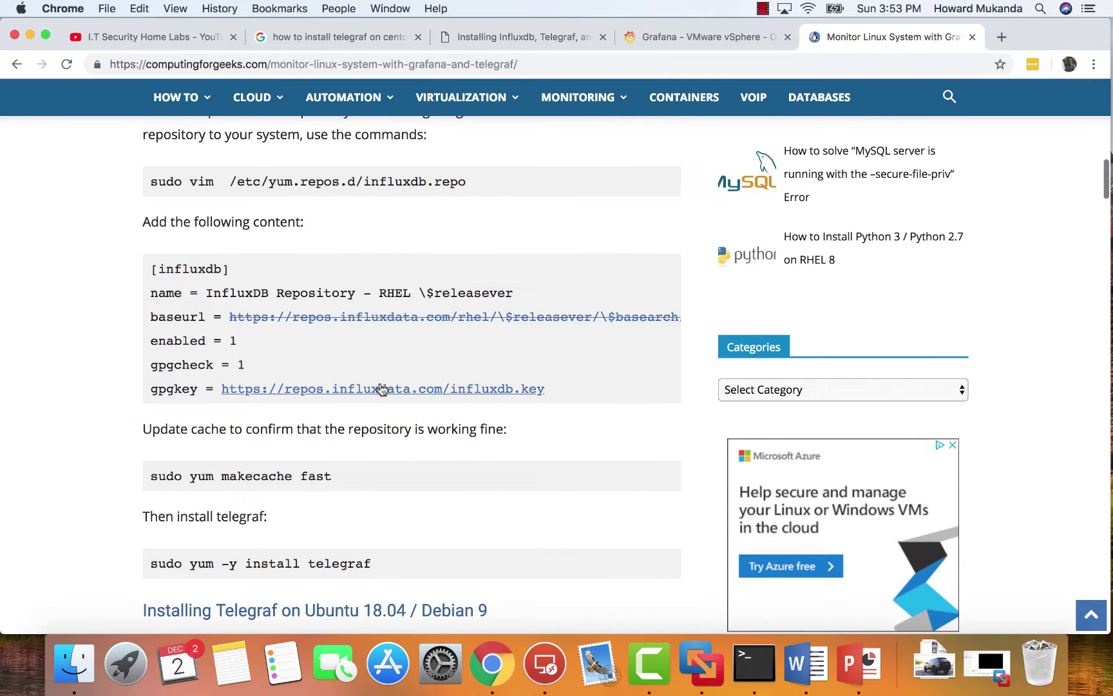
scroll(382, 389, up, 4)
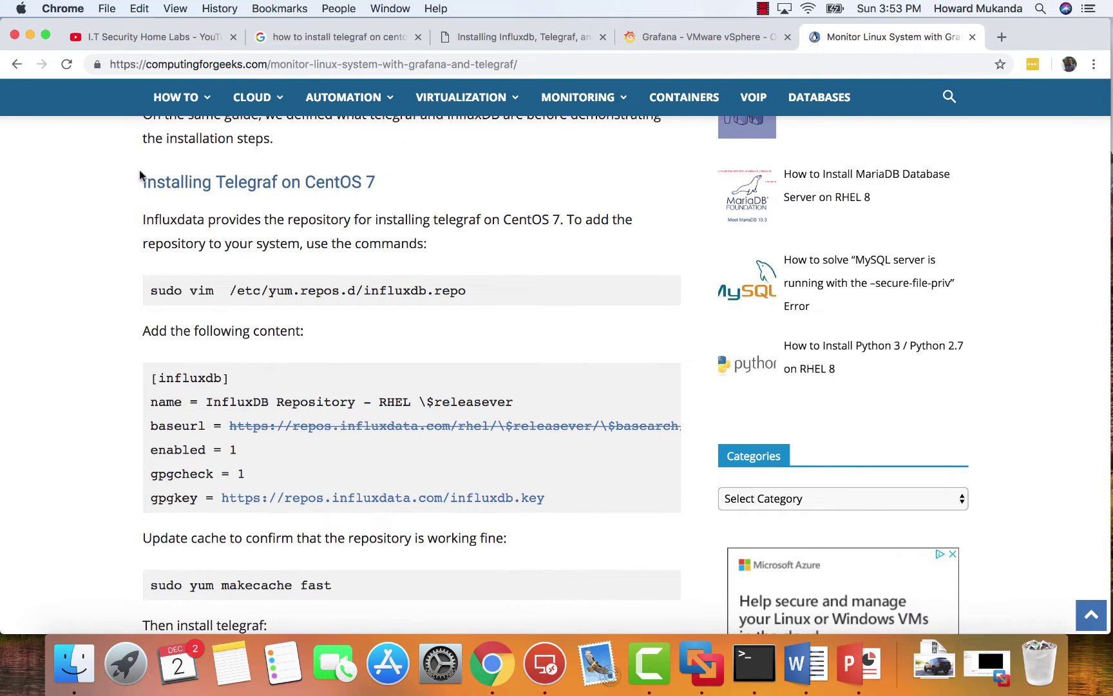
scroll(191, 423, down, 4)
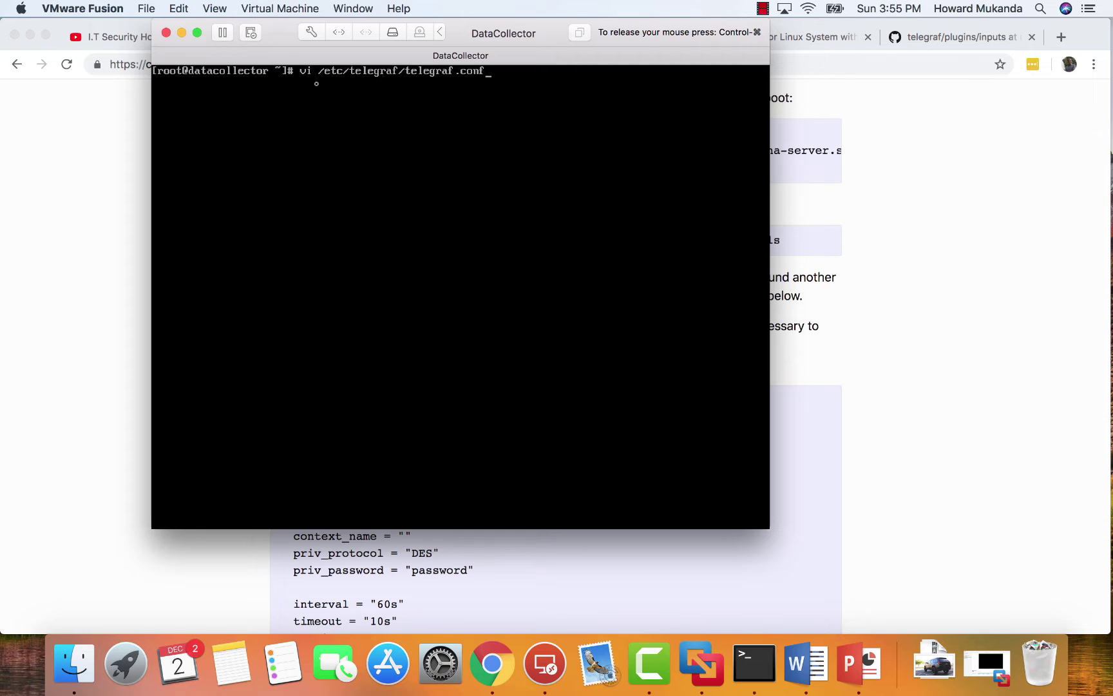
- Open /etc/telegraf/telegraf.conf in vi and scroll through the [[outputs.influxdb]] URL, database and authentication settings
key(Return)
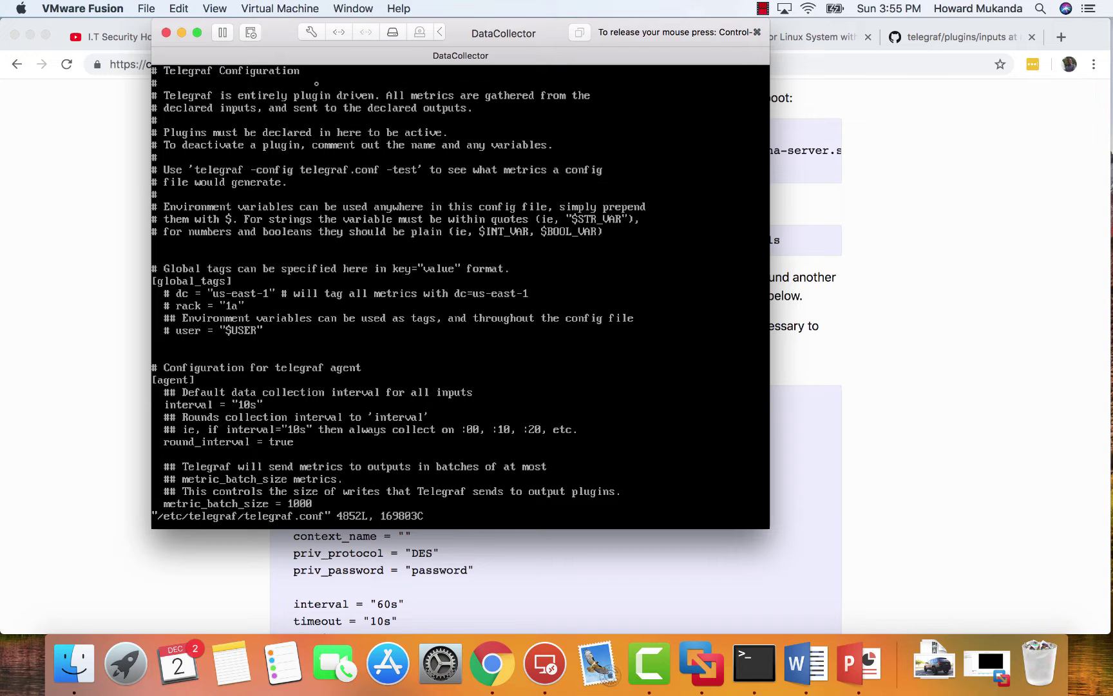
key(Down)
key(Down)
key(Down)
key(Down)
key(Down)
key(Down)
key(Down)
key(Down)
key(Down)
key(Down)
key(Down)
key(Down)
key(Down)
key(Down)
key(Down)
key(Down)
key(Down)
key(Down)
key(Down)
key(Down)
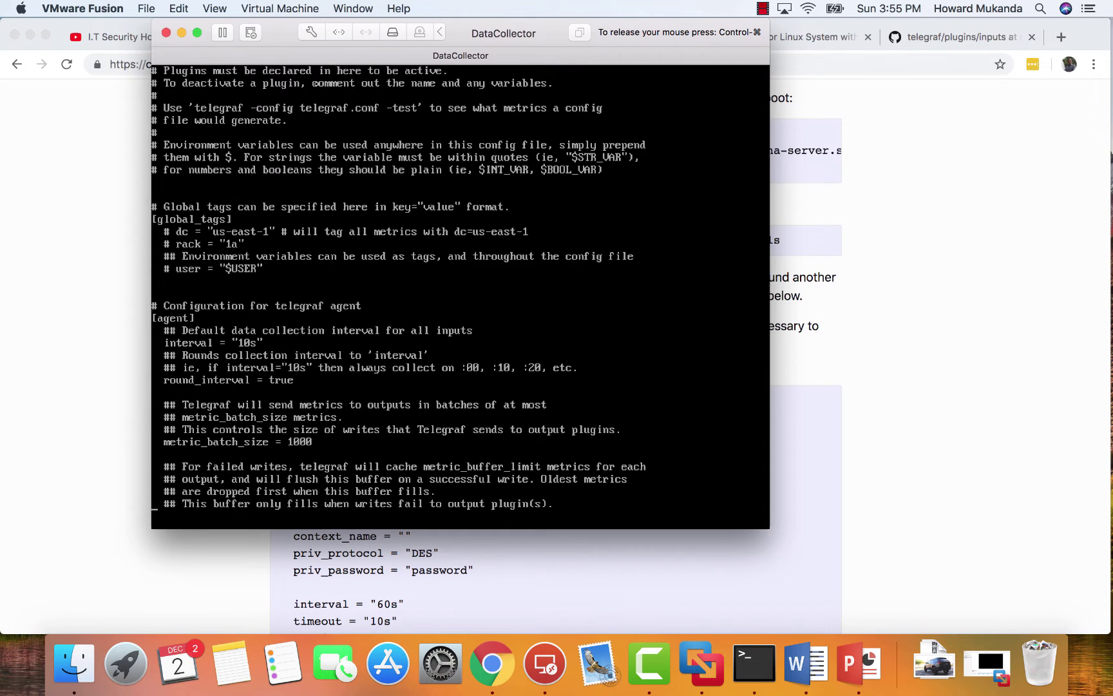
key(Down)
key(Down)
key(Down)
key(Down)
key(Down)
key(Down)
key(Down)
key(Down)
key(Down)
key(Down)
key(Down)
key(Down)
key(Down)
key(Down)
key(Down)
key(Down)
key(Down)
key(Down)
key(Down)
key(Down)
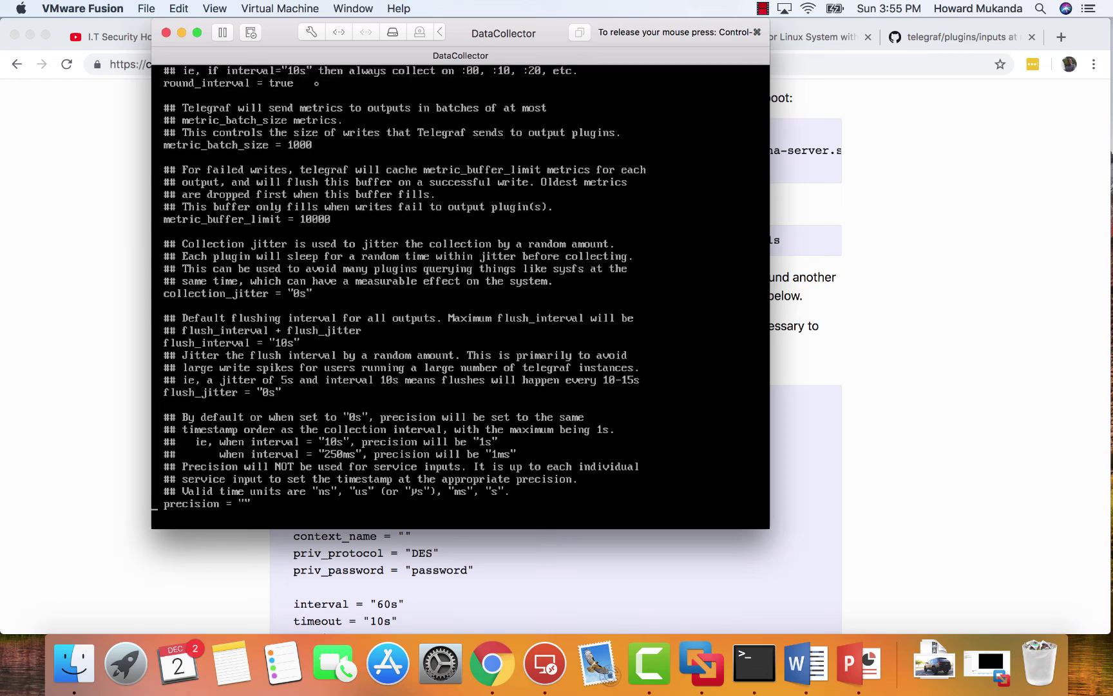
key(Down)
key(Down)
key(Down)
key(Down)
key(Down)
key(Down)
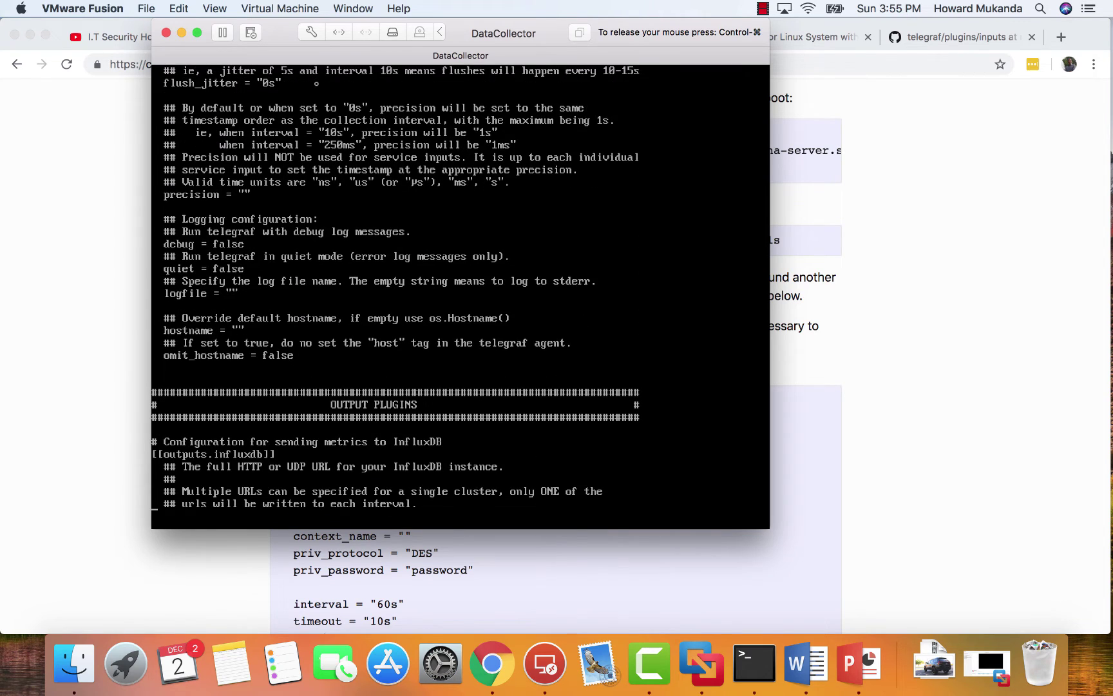
key(Down)
key(Down)
key(Down)
key(Down)
key(Down)
key(Down)
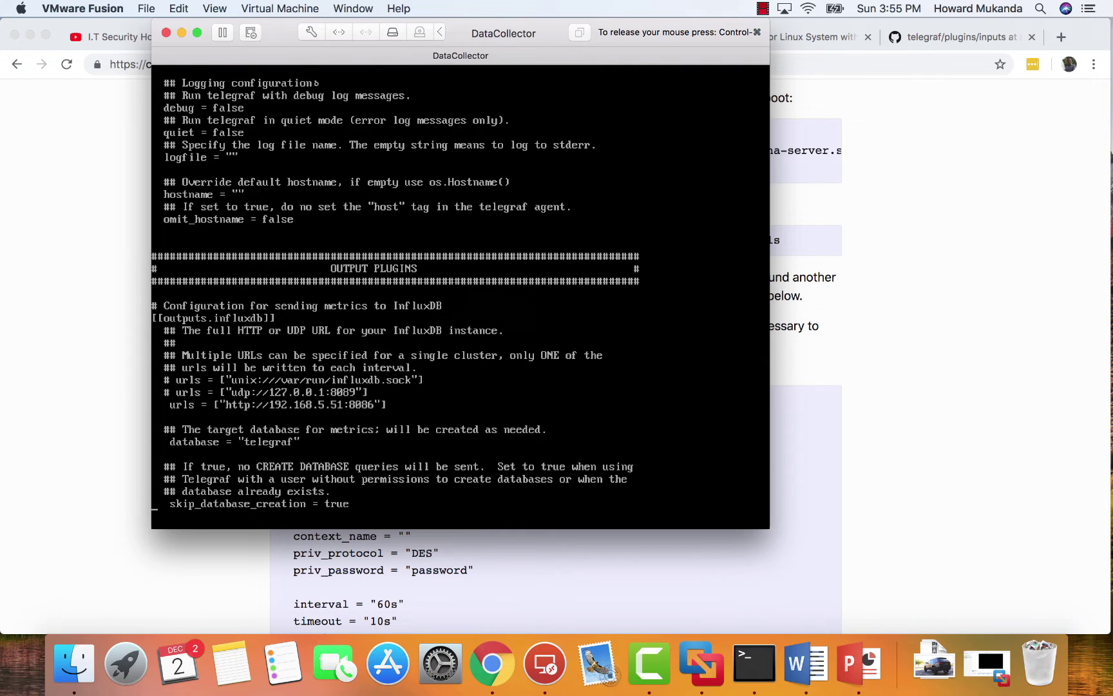
key(Down)
key(Down)
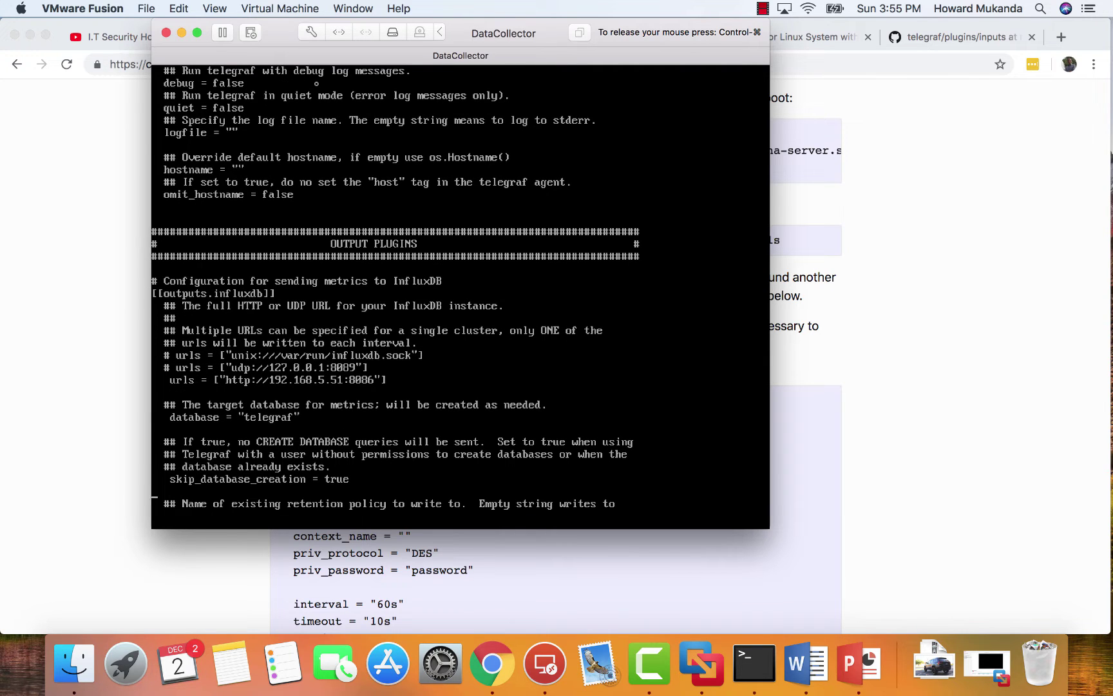
key(Up)
key(Up)
key(Down)
key(Down)
key(Down)
key(Down)
key(Down)
key(Down)
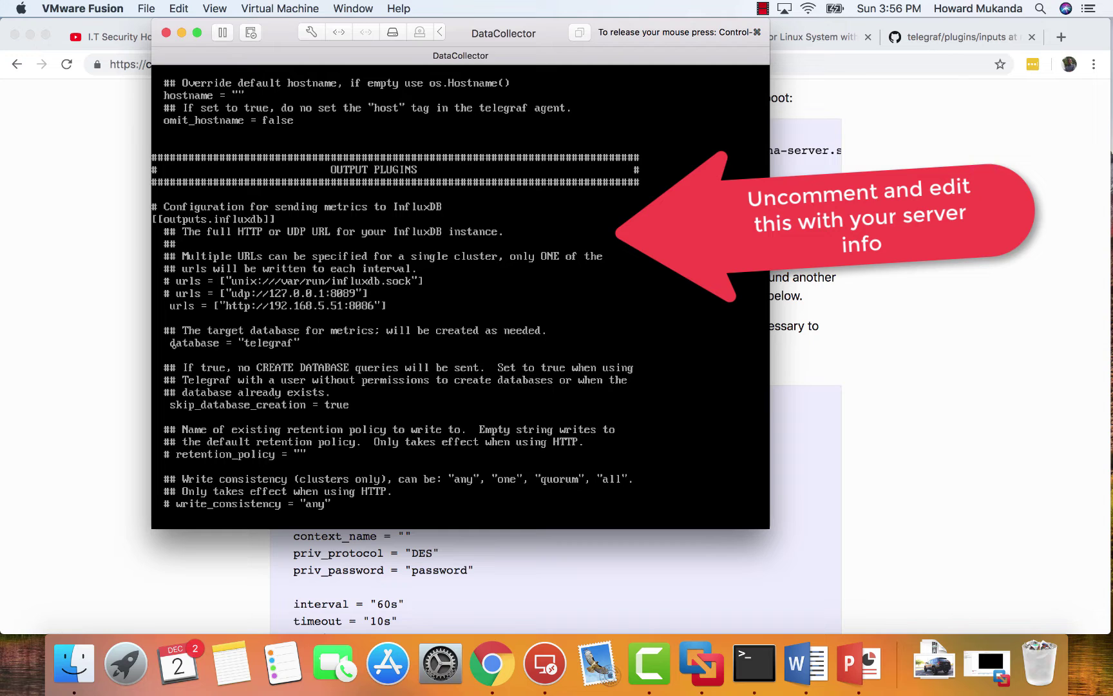
key(Down)
key(Down)
key(Down)
key(Down)
key(Down)
key(Down)
key(Down)
key(Down)
key(Down)
key(Down)
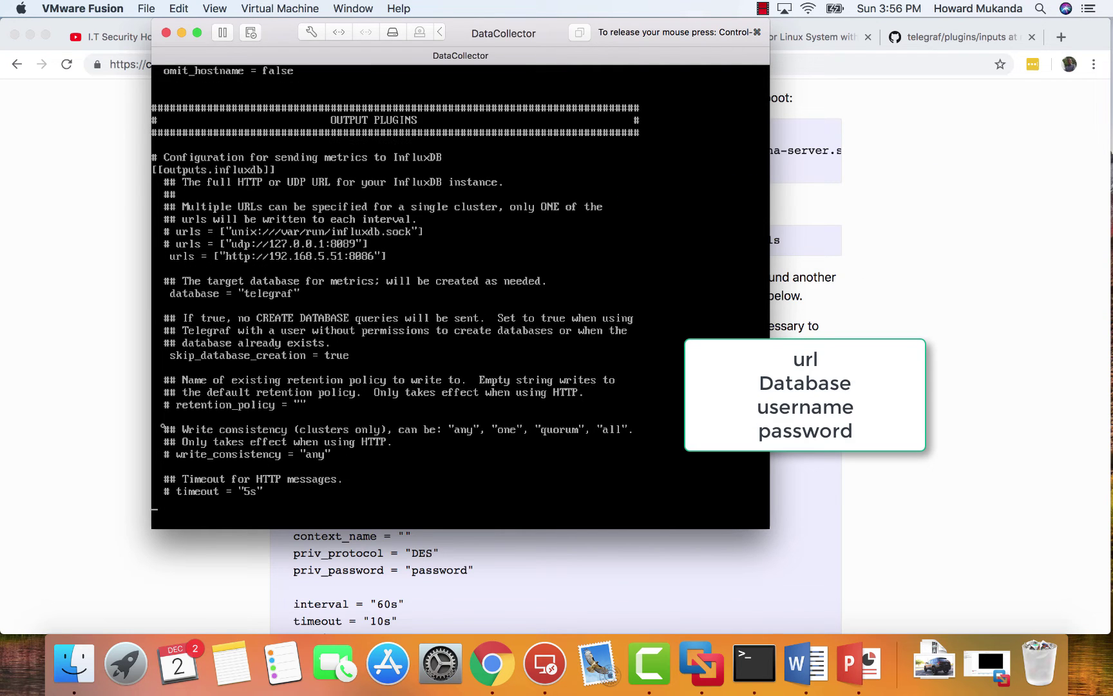
key(Down)
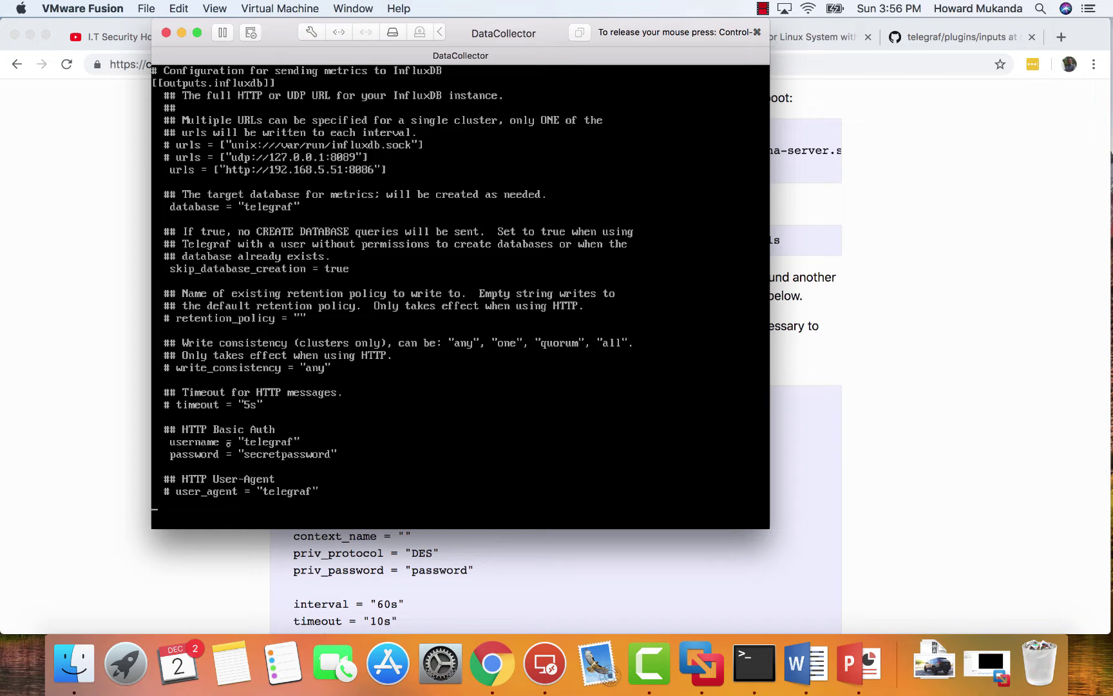
key(ctrl+super)
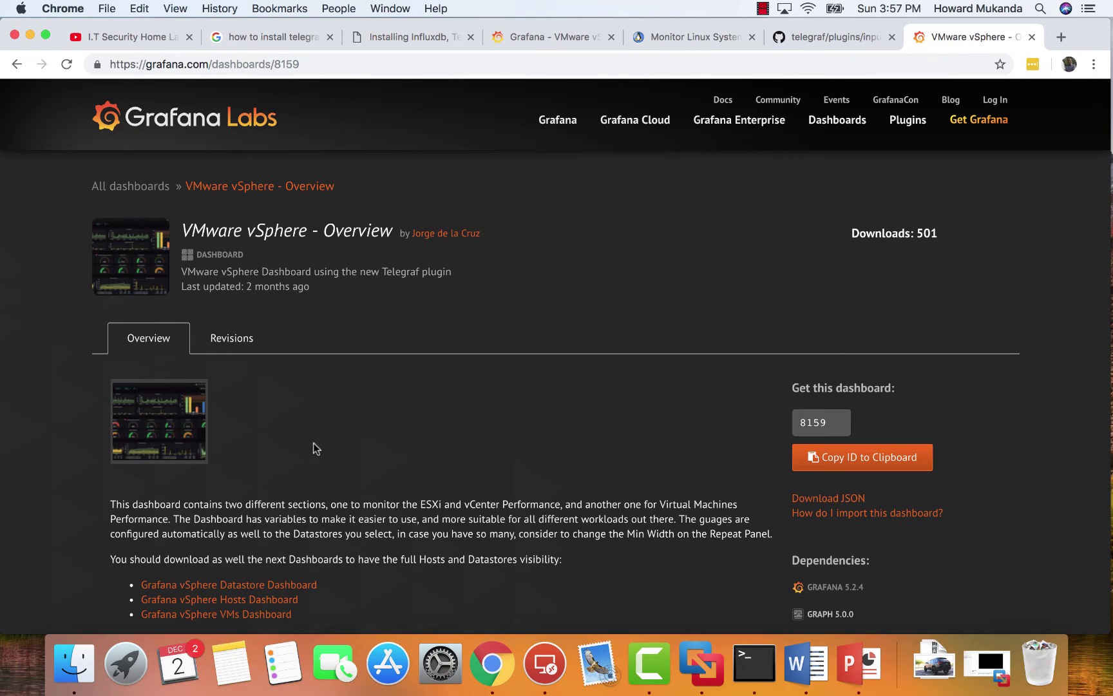
- Copy the config sample from '# Read metrics from one or many vCenters' to its end
scroll(292, 423, down, 10)
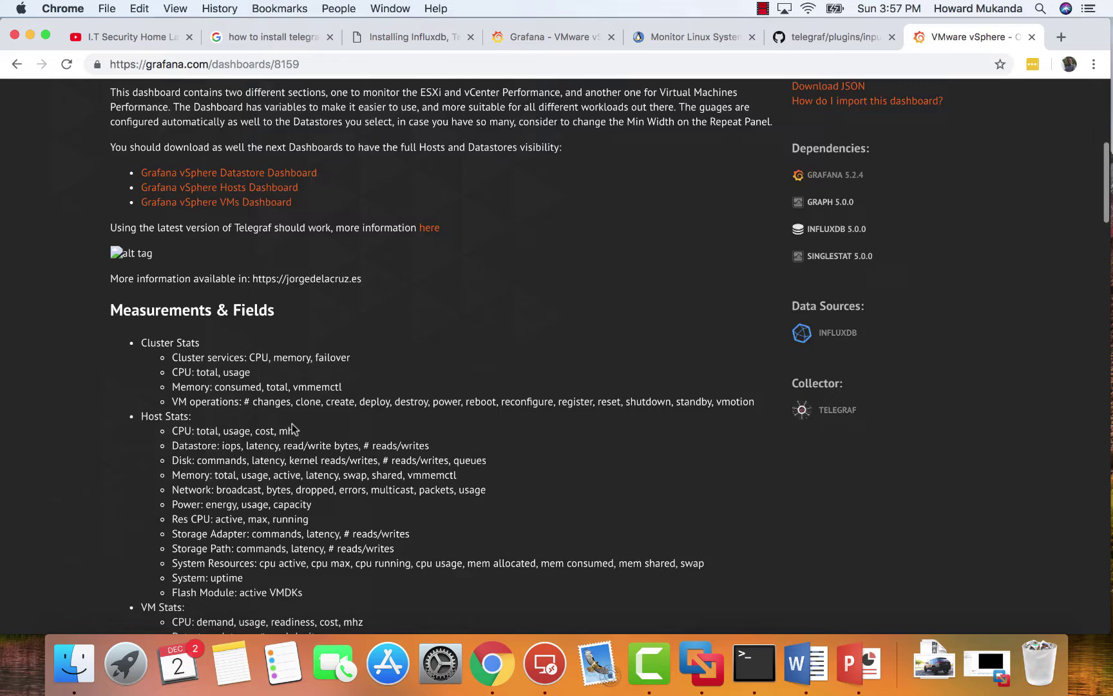
scroll(293, 423, down, 4)
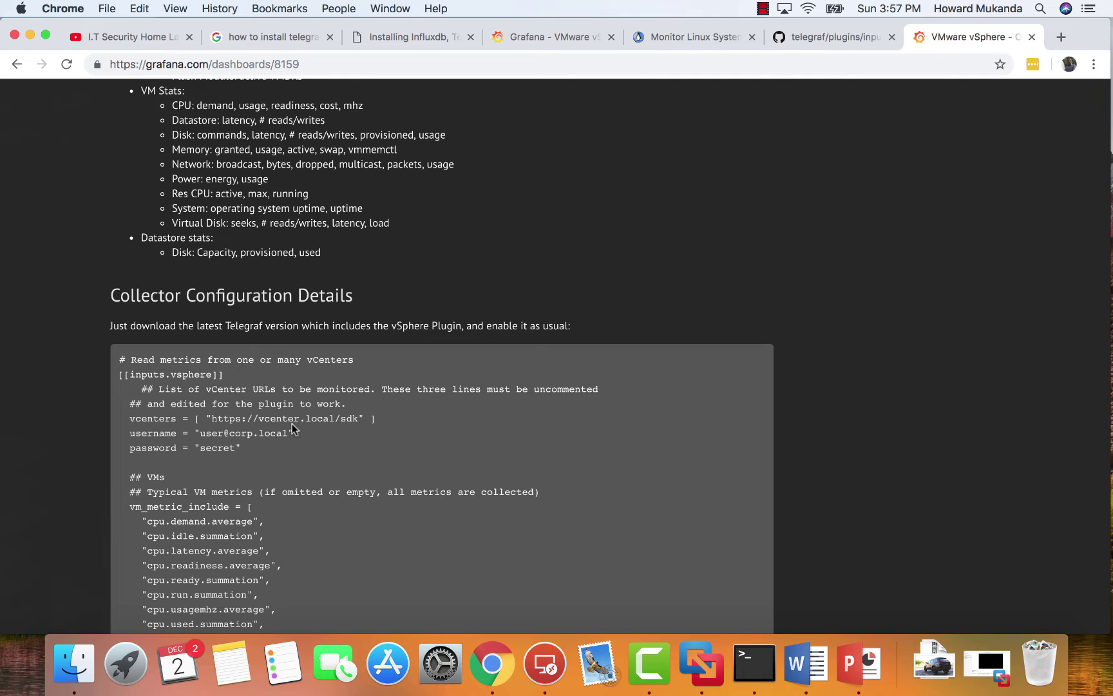
scroll(293, 423, down, 5)
scroll(293, 423, up, 3)
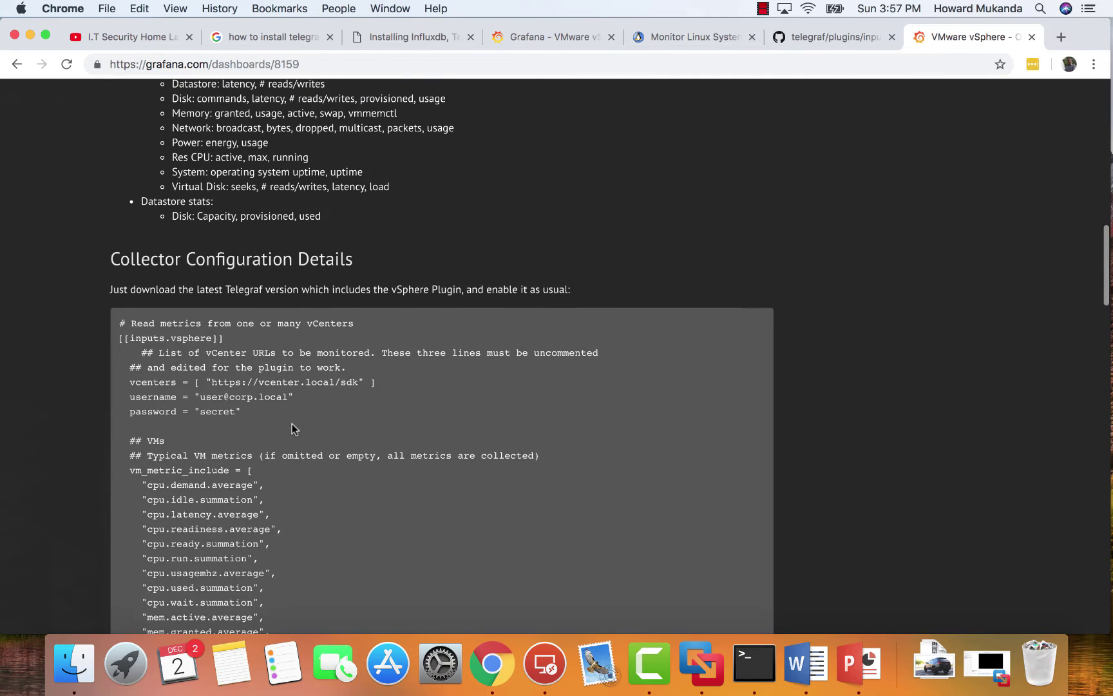
drag(120, 323, 291, 566)
right_click(247, 535)
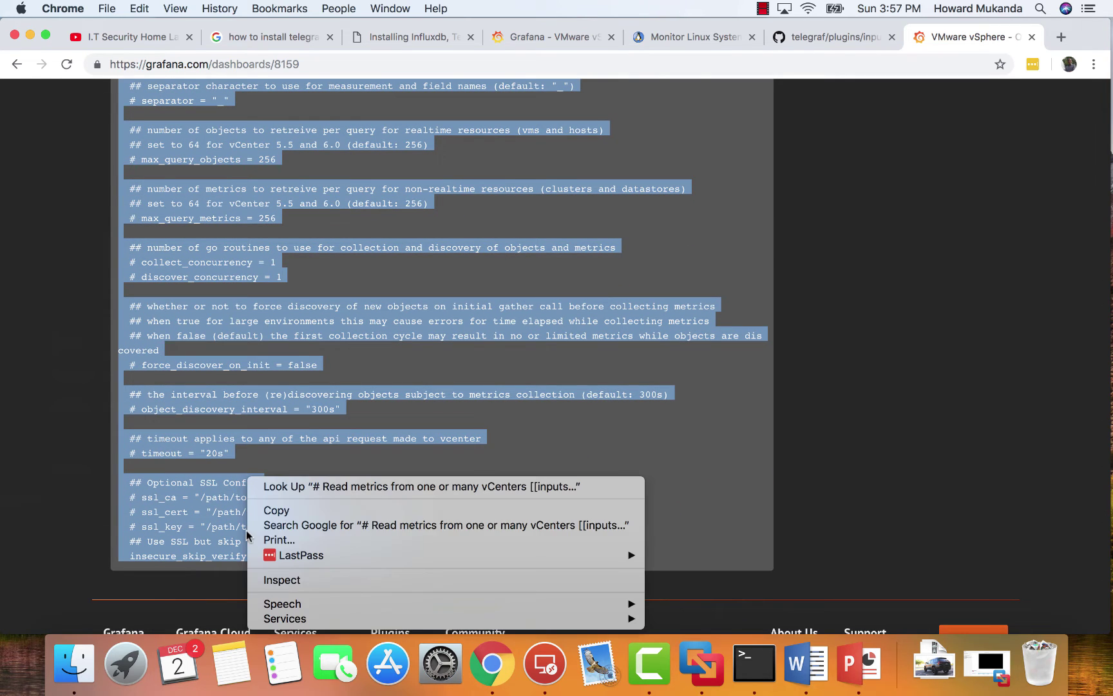
click(299, 510)
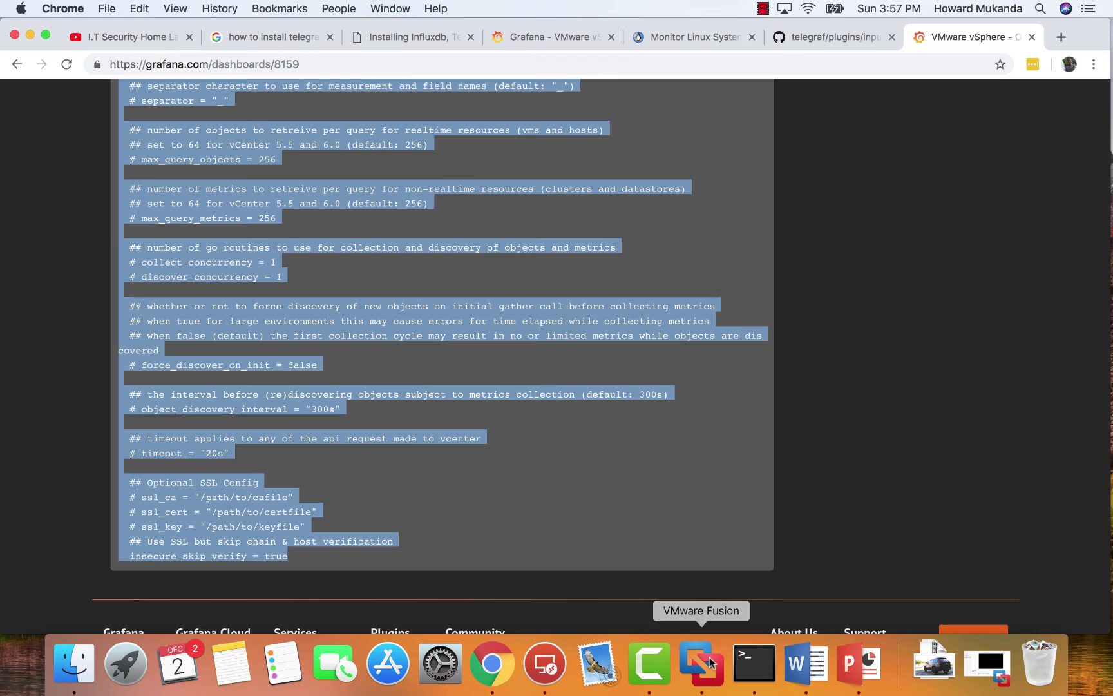
click(757, 675)
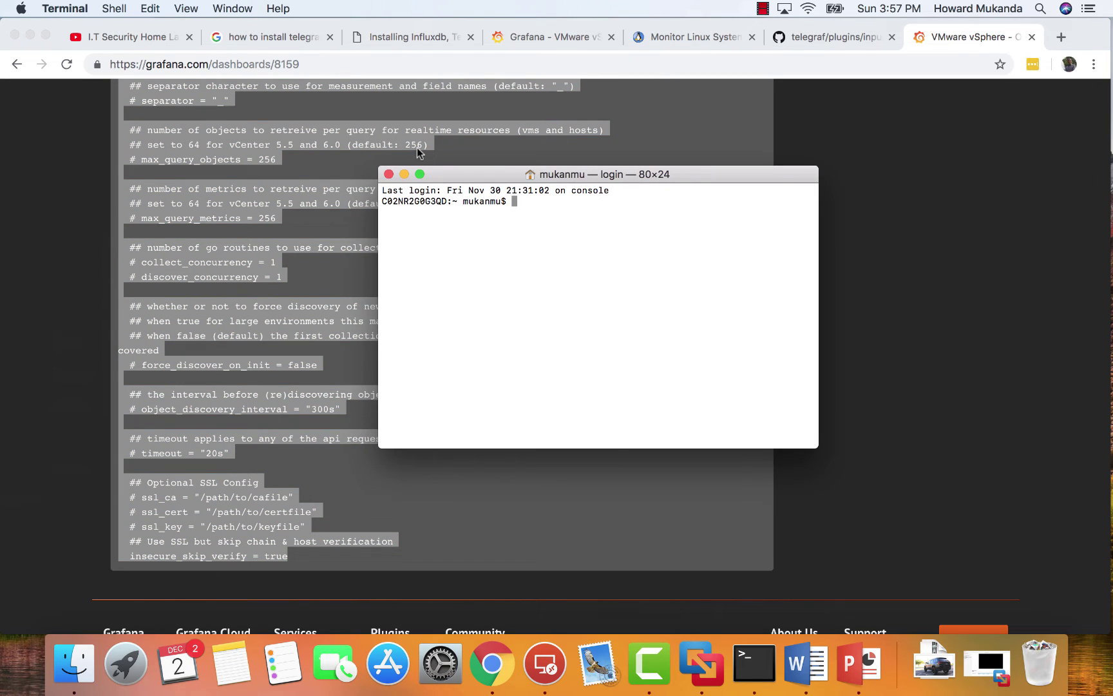
click(388, 174)
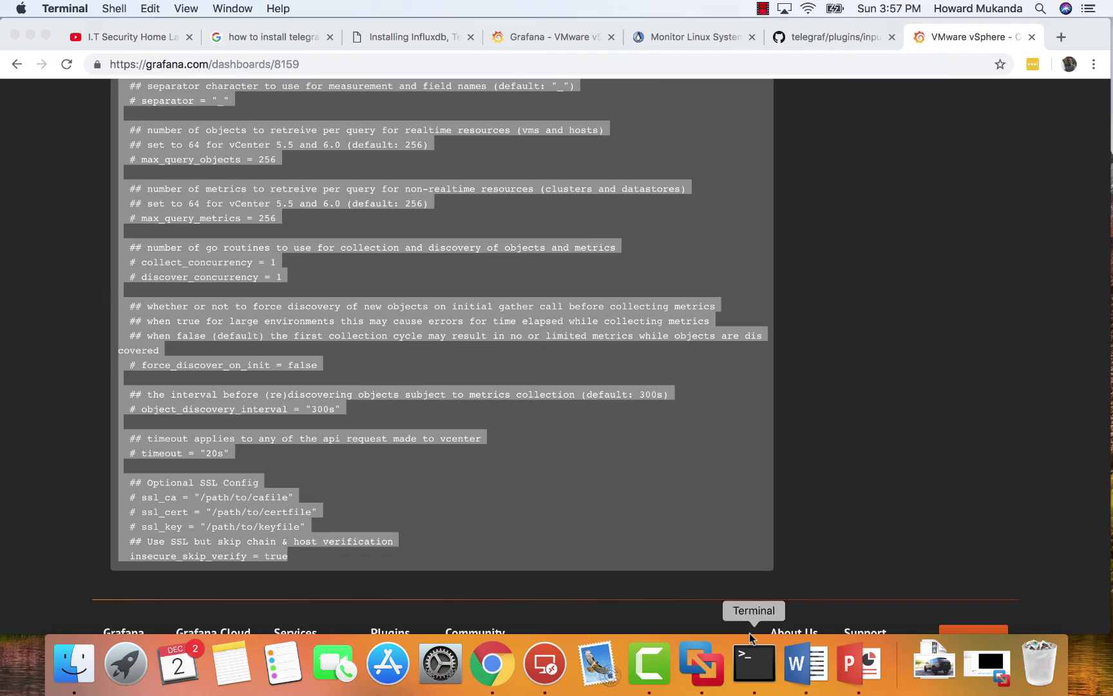
click(701, 660)
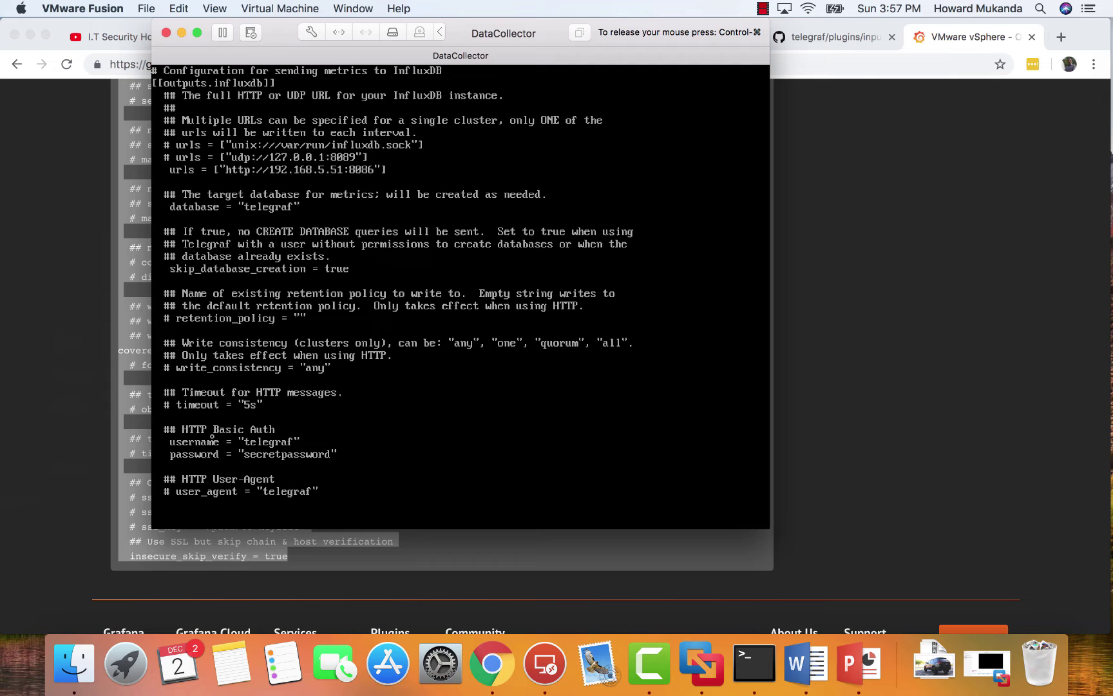
key(Down)
key(Down)
key(Down)
key(Down)
key(Down)
key(Down)
key(Down)
key(Down)
key(Down)
key(Down)
key(Down)
key(Down)
key(Down)
key(Down)
key(Down)
key(Down)
key(Down)
key(Down)
key(Down)
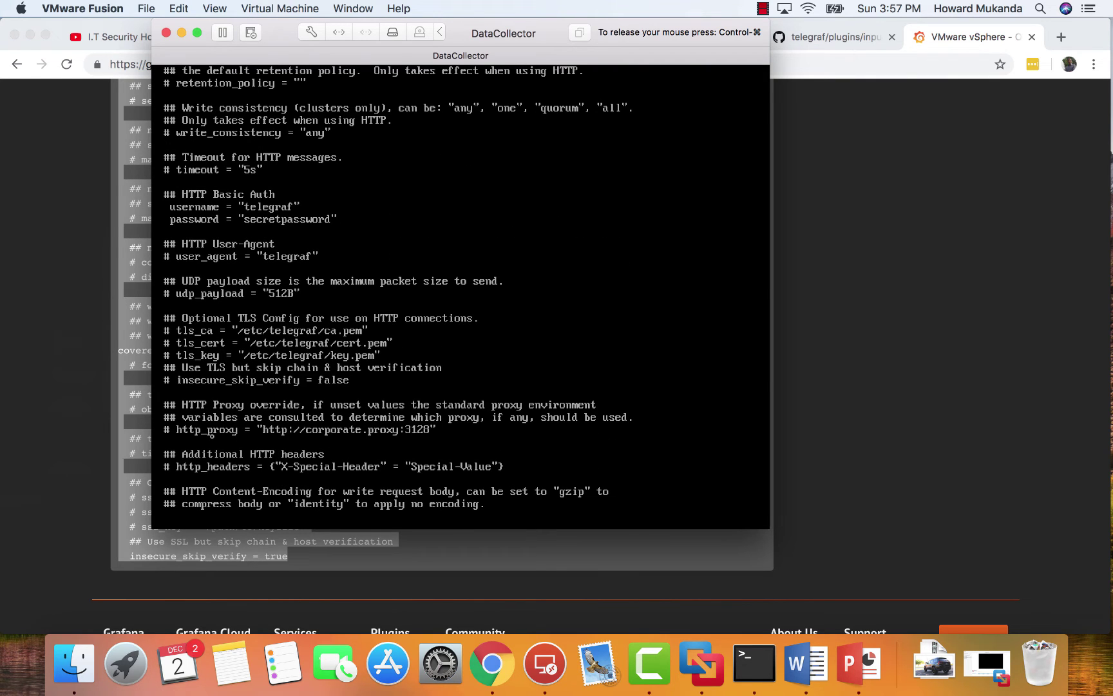
key(ctrl+super)
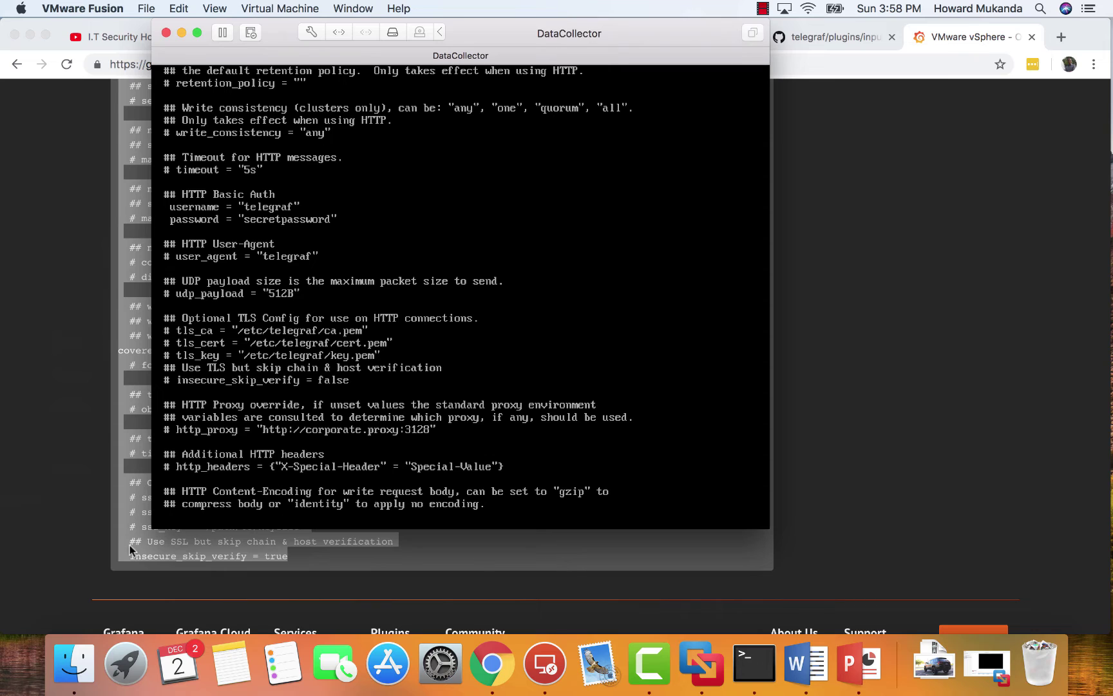
click(131, 548)
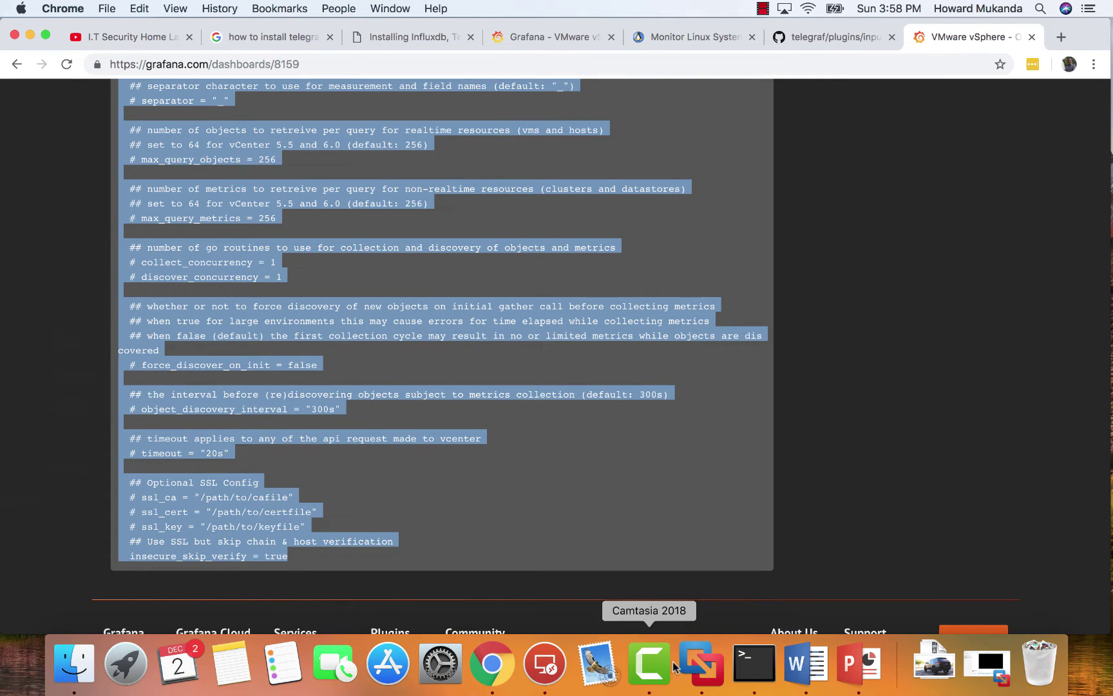
- Search vi for '/vsphere' in the DataCollector console and move down through the VM metric list
click(704, 673)
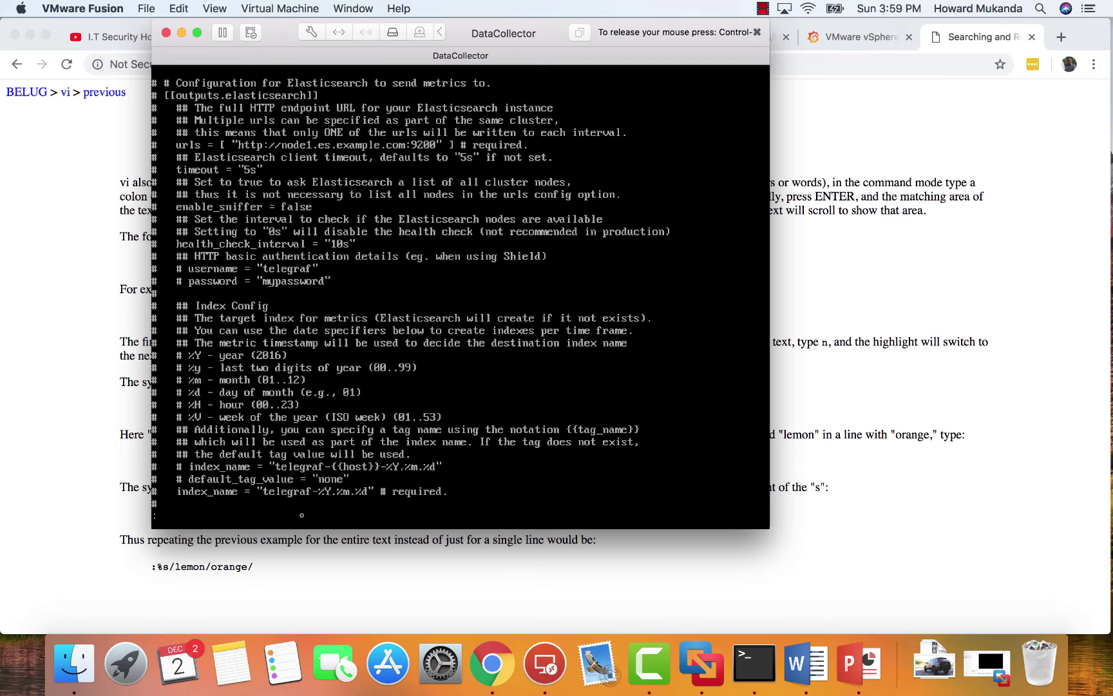
text(/vsphere)
key(Return)
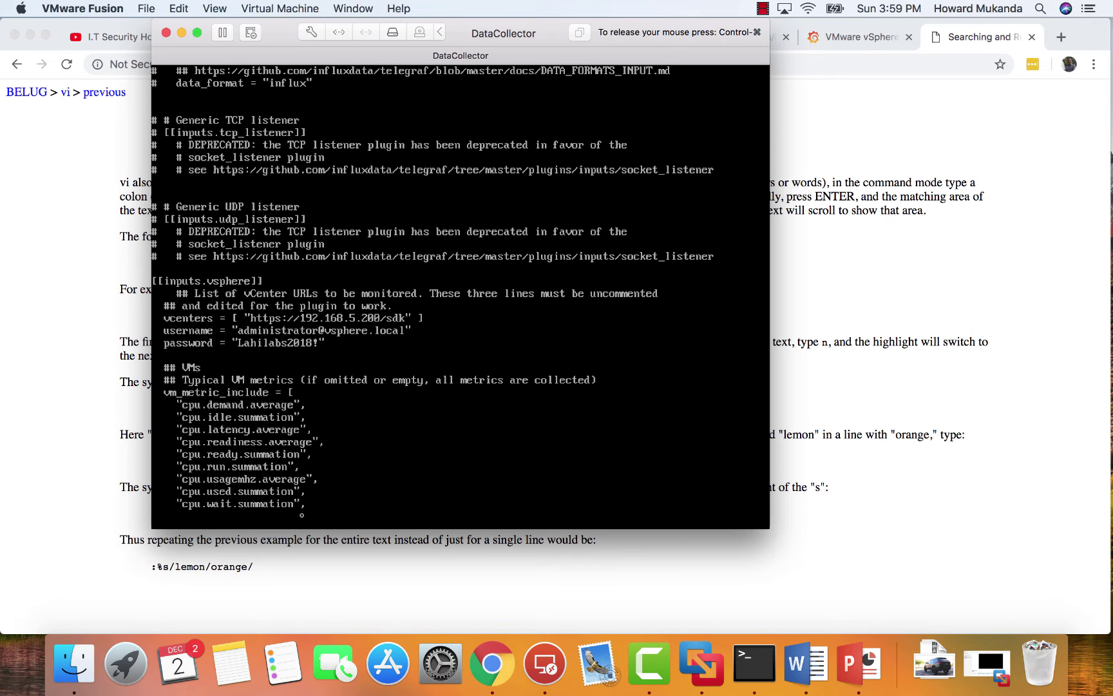
key(Down)
key(Down)
key(Down)
key(Down)
key(Down)
key(Down)
key(Down)
key(Down)
key(Down)
key(Down)
key(Down)
key(Down)
key(Down)
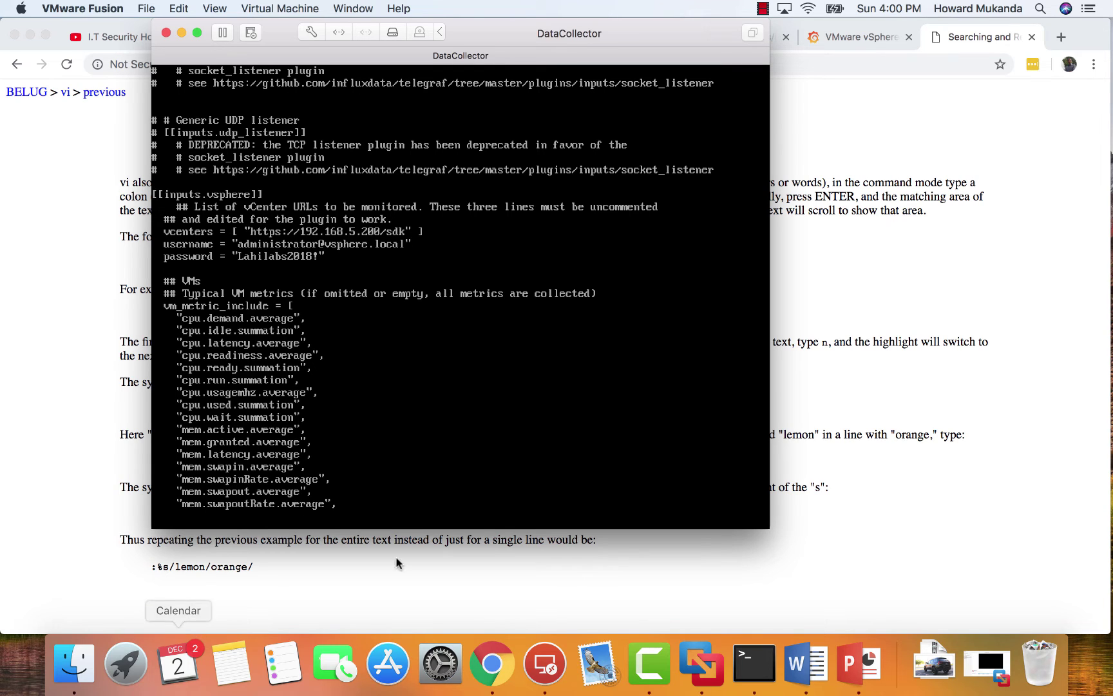
- Close the 'Searching and Replacing' tab and scroll dashboard 8159's page to the VM metrics list
click(68, 282)
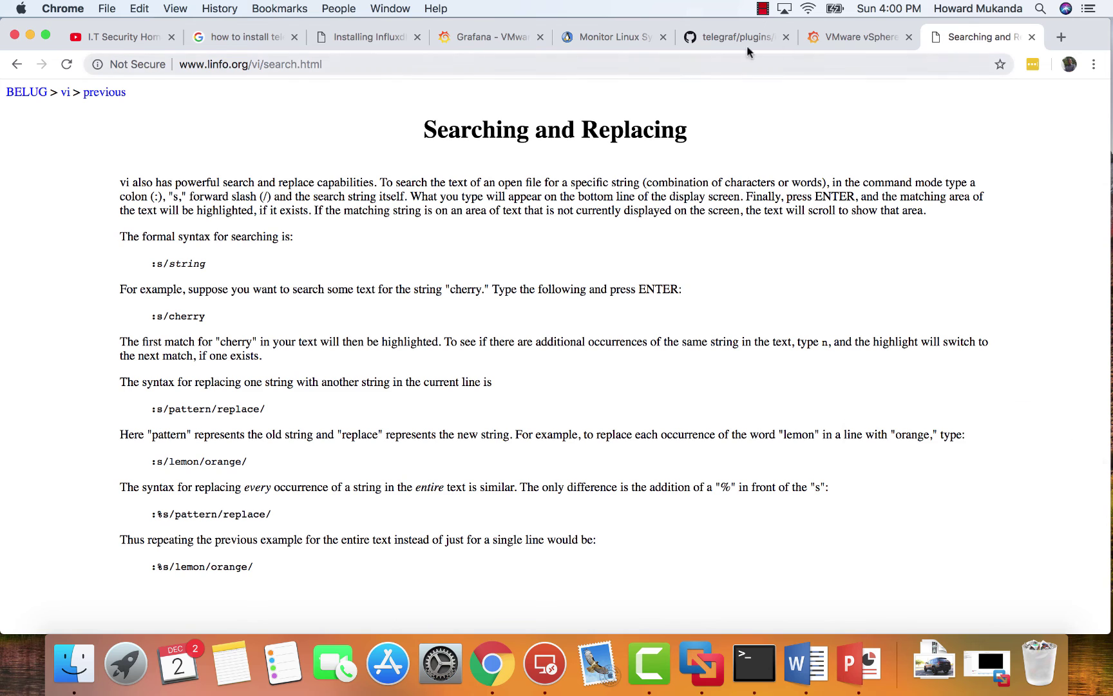
click(1031, 39)
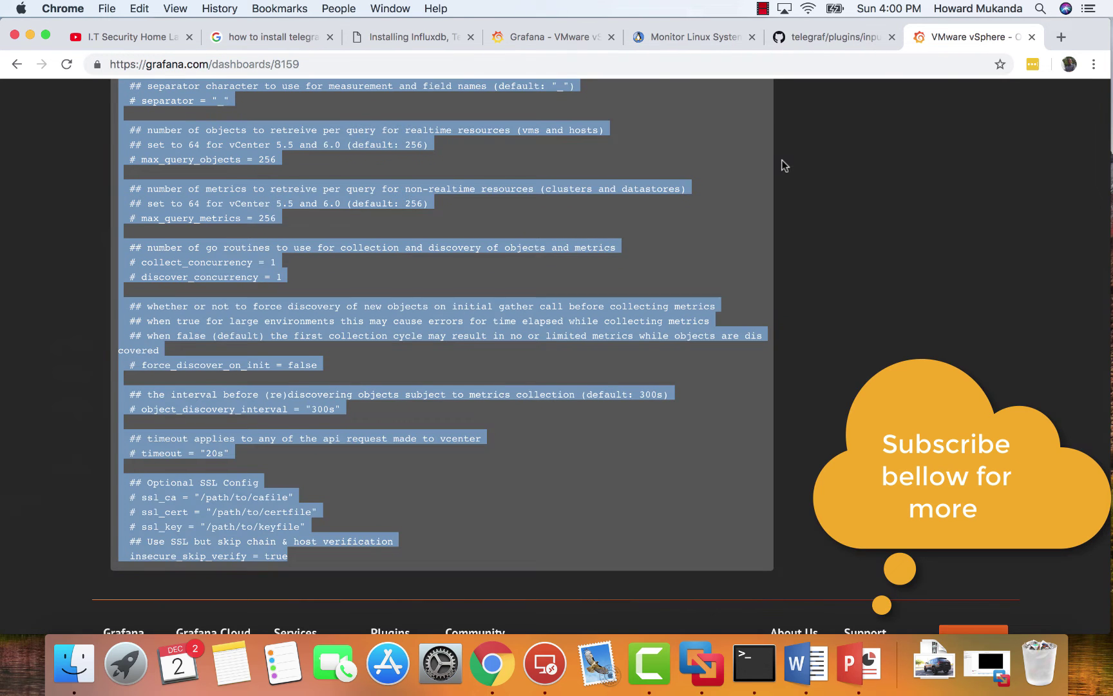
scroll(421, 310, up, 10)
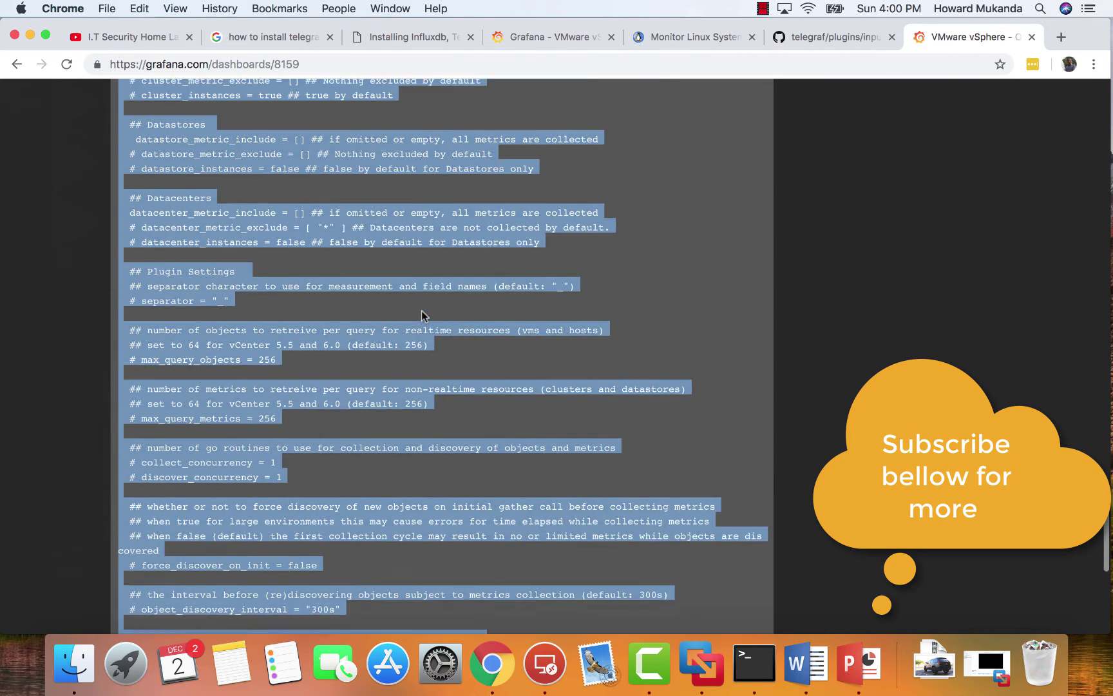
click(596, 269)
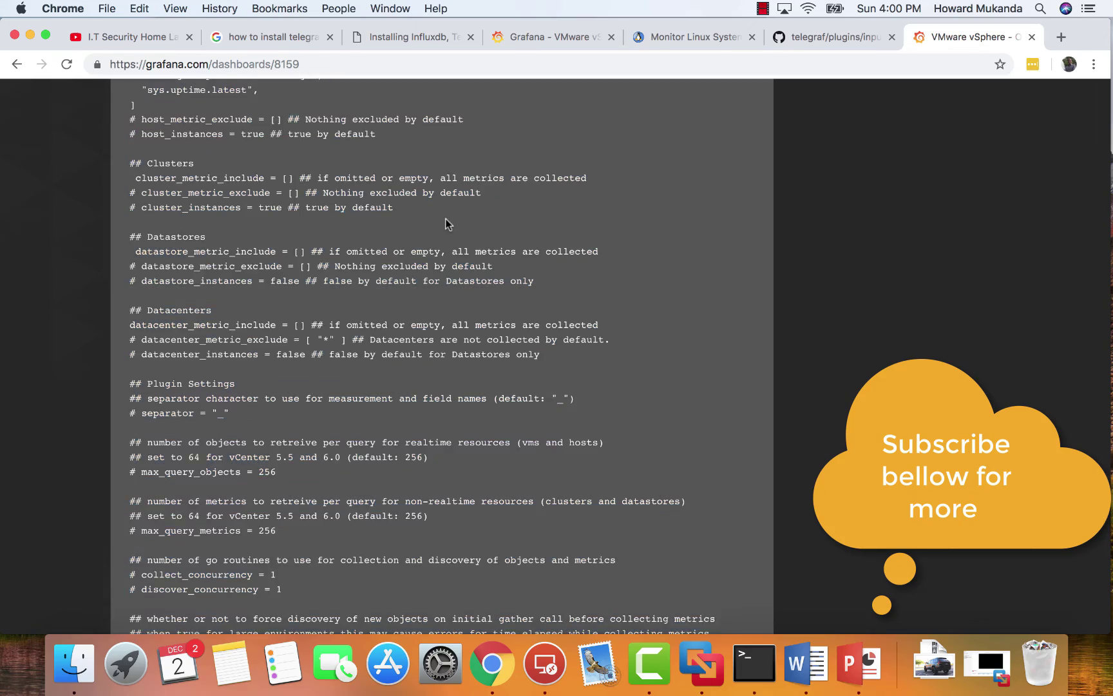
scroll(445, 219, up, 20)
scroll(445, 219, up, 20)
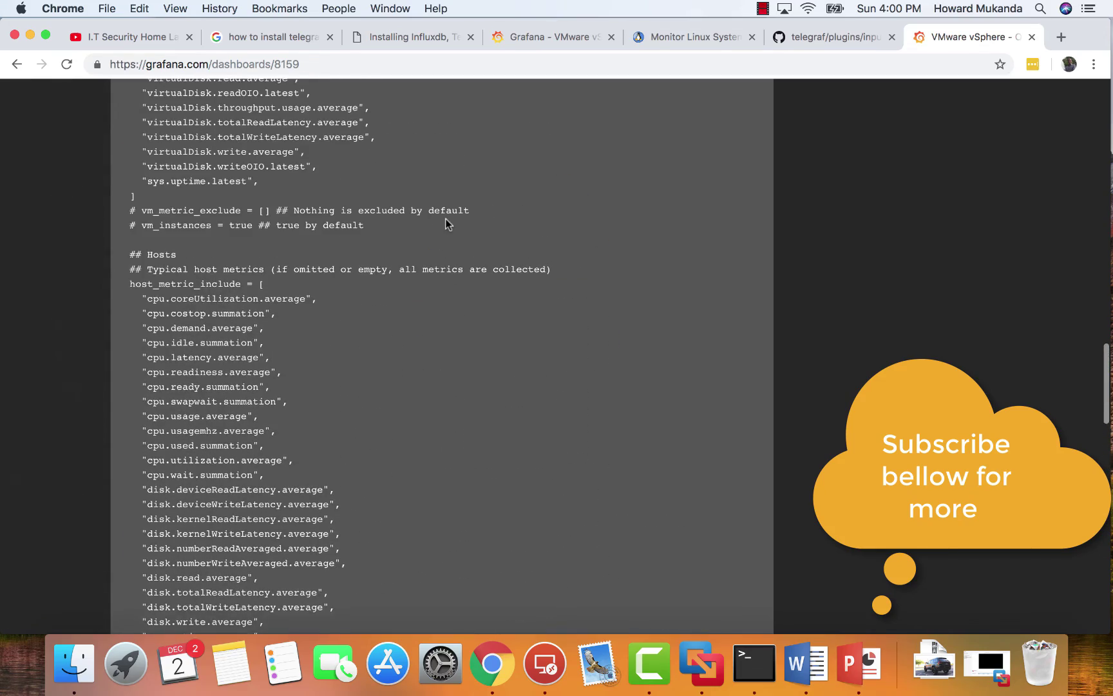
scroll(446, 222, up, 20)
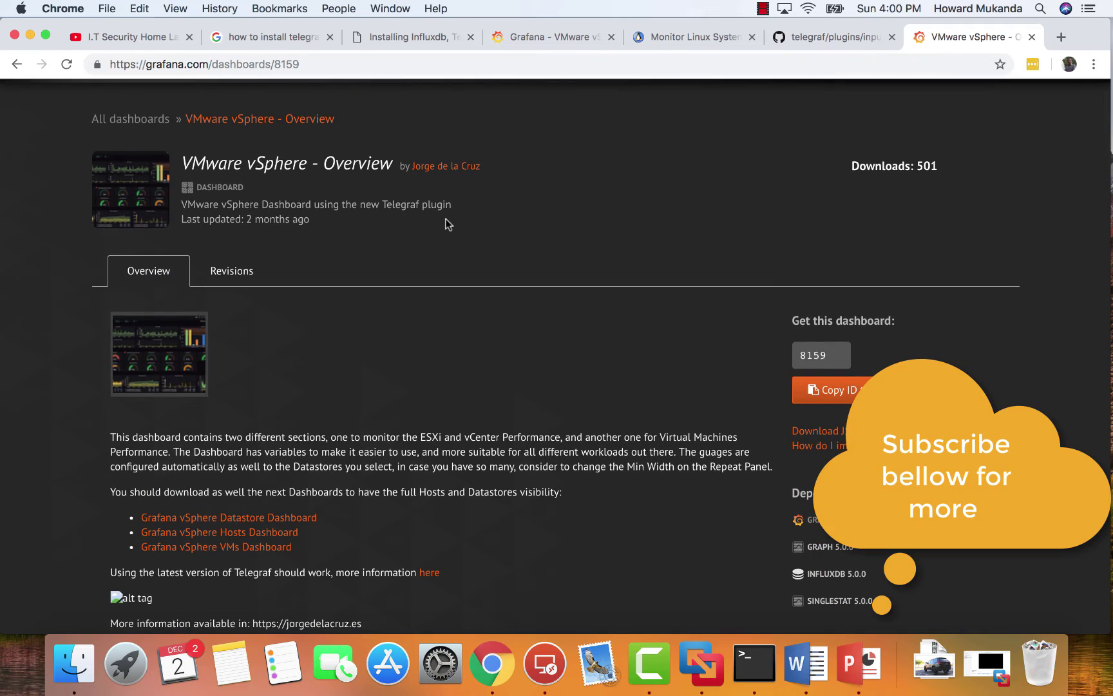
scroll(445, 219, down, 20)
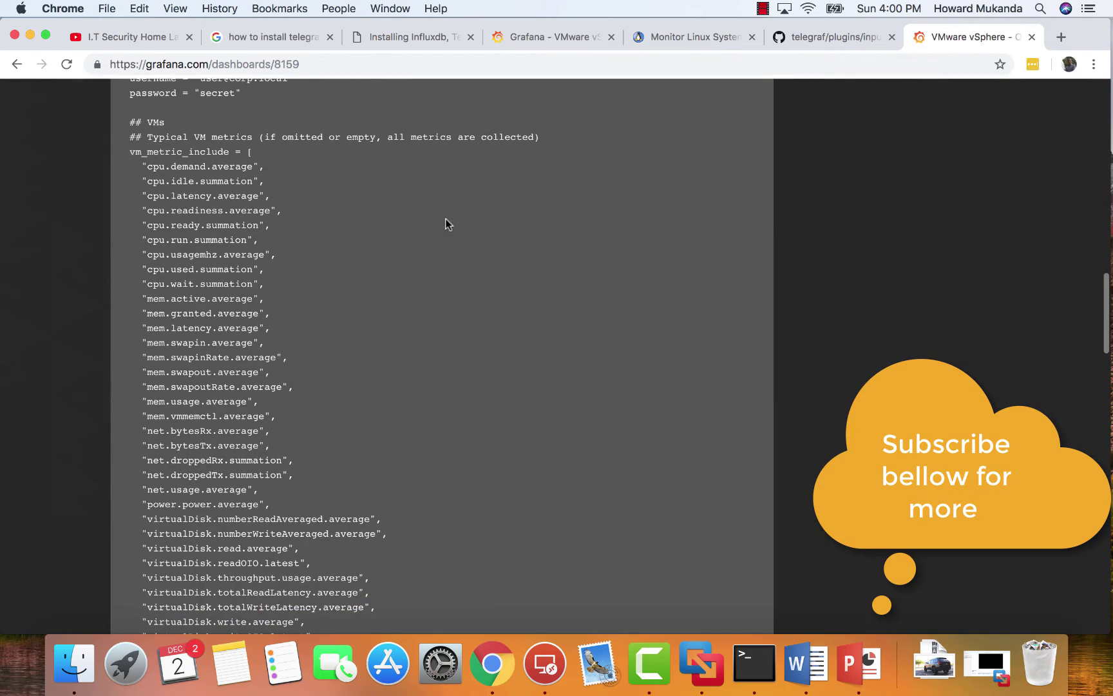
click(755, 663)
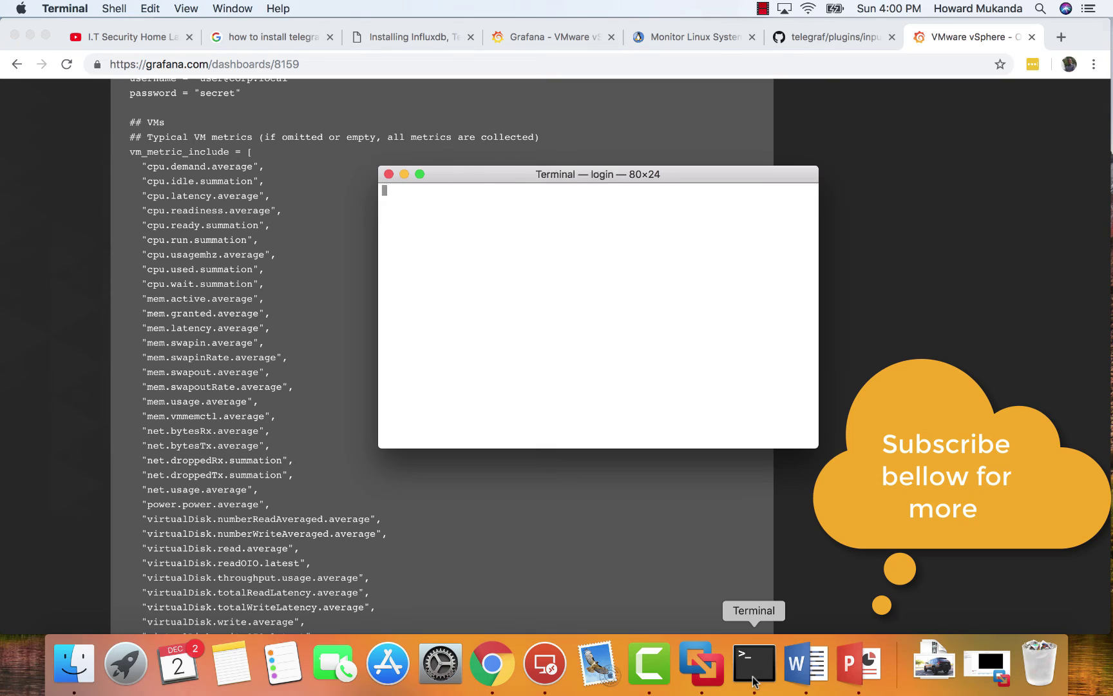
click(389, 174)
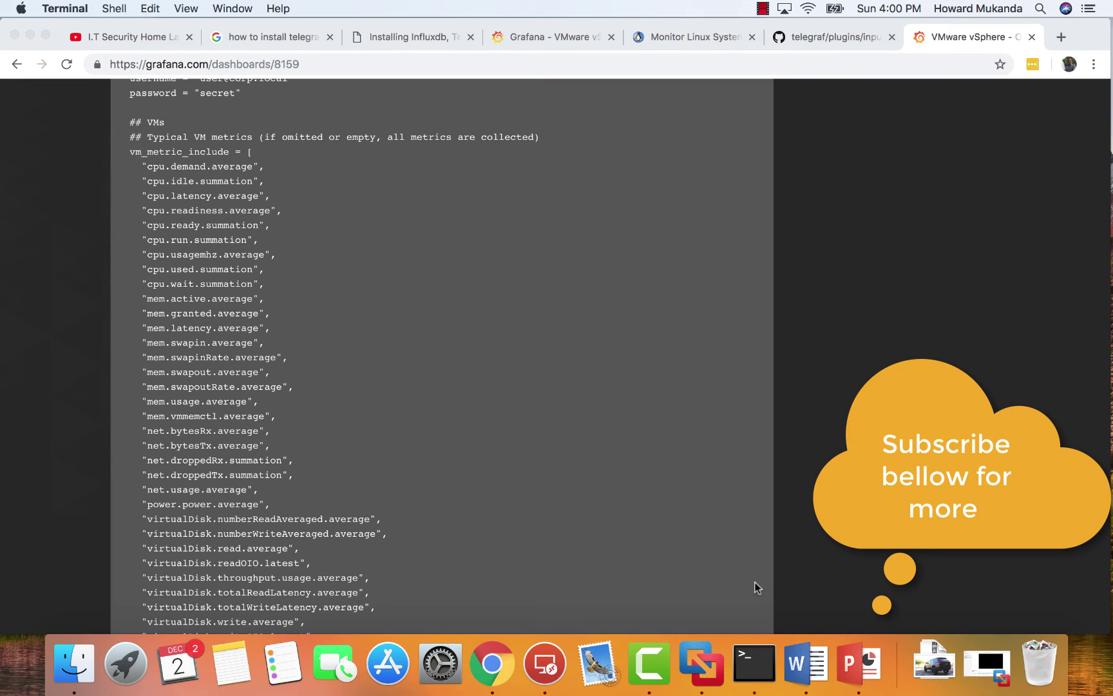
click(701, 663)
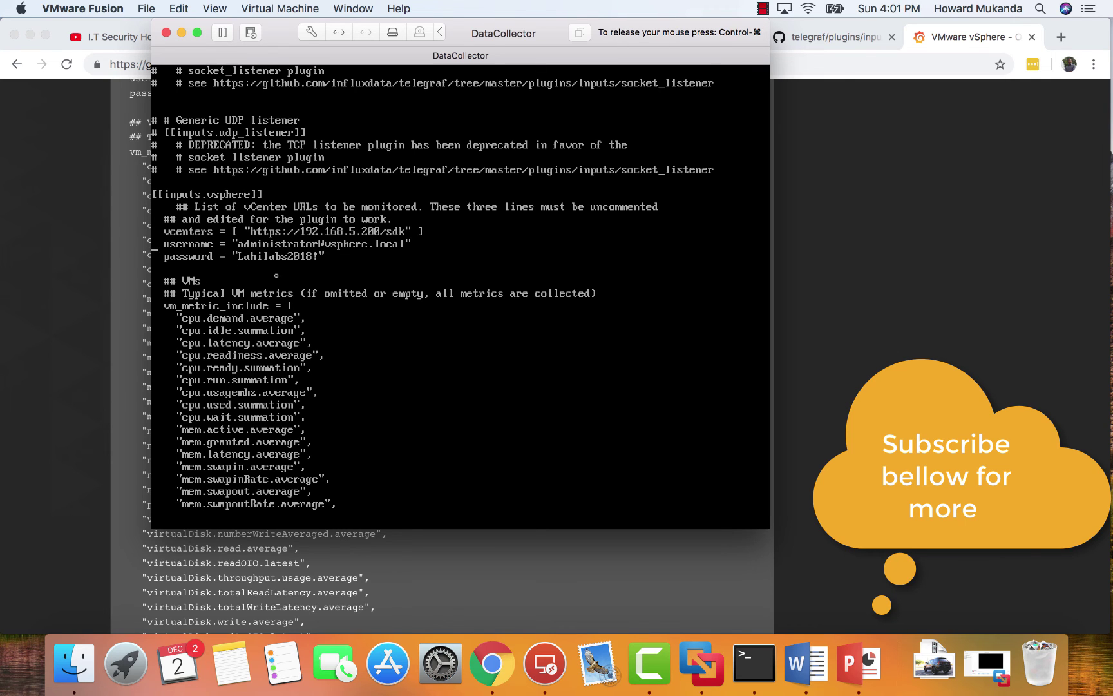
click(49, 199)
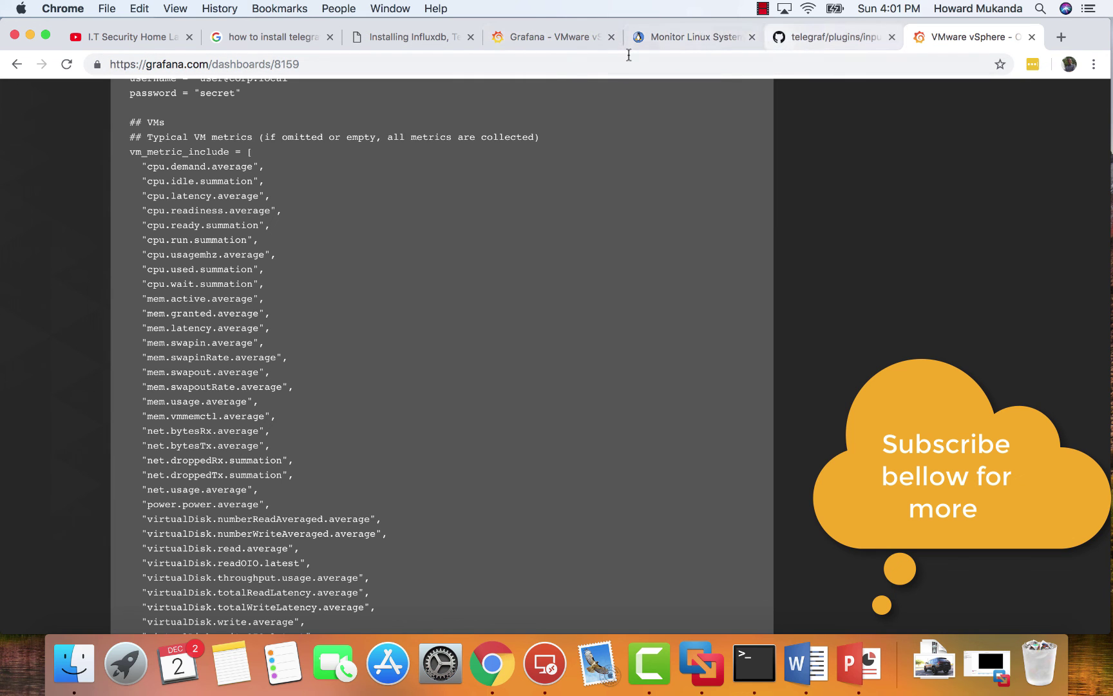
- Show the Grafana 'VMware vSphere - Overview' tab, scrolled to Virtual Machine Status and Disk Performance
click(521, 39)
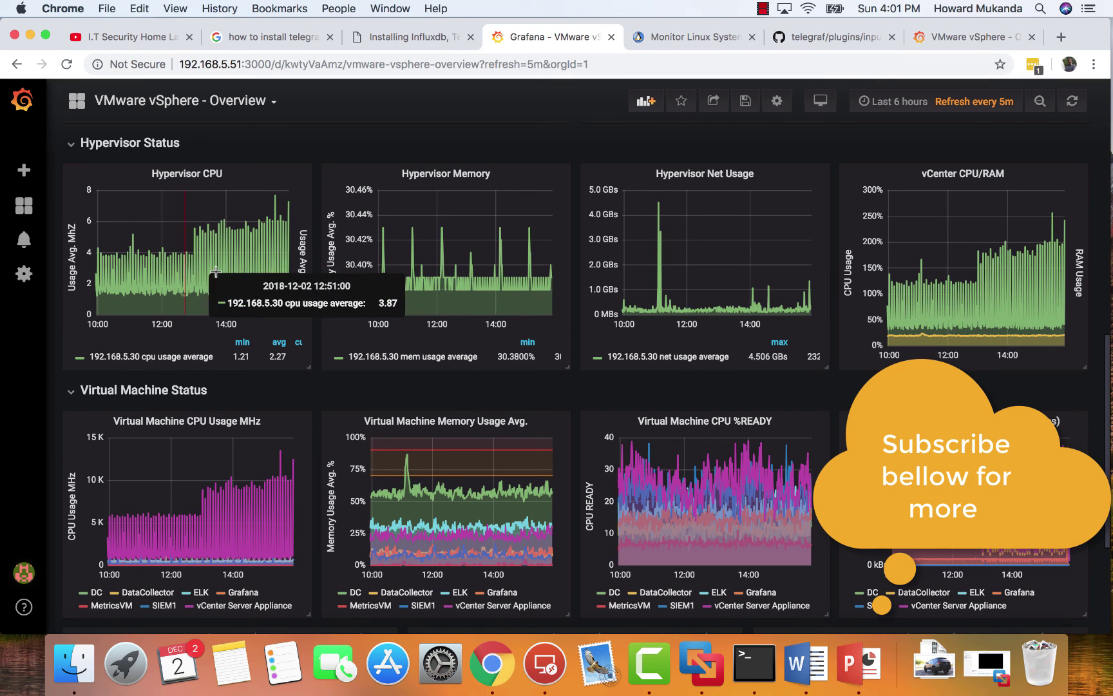
scroll(665, 394, down, 4)
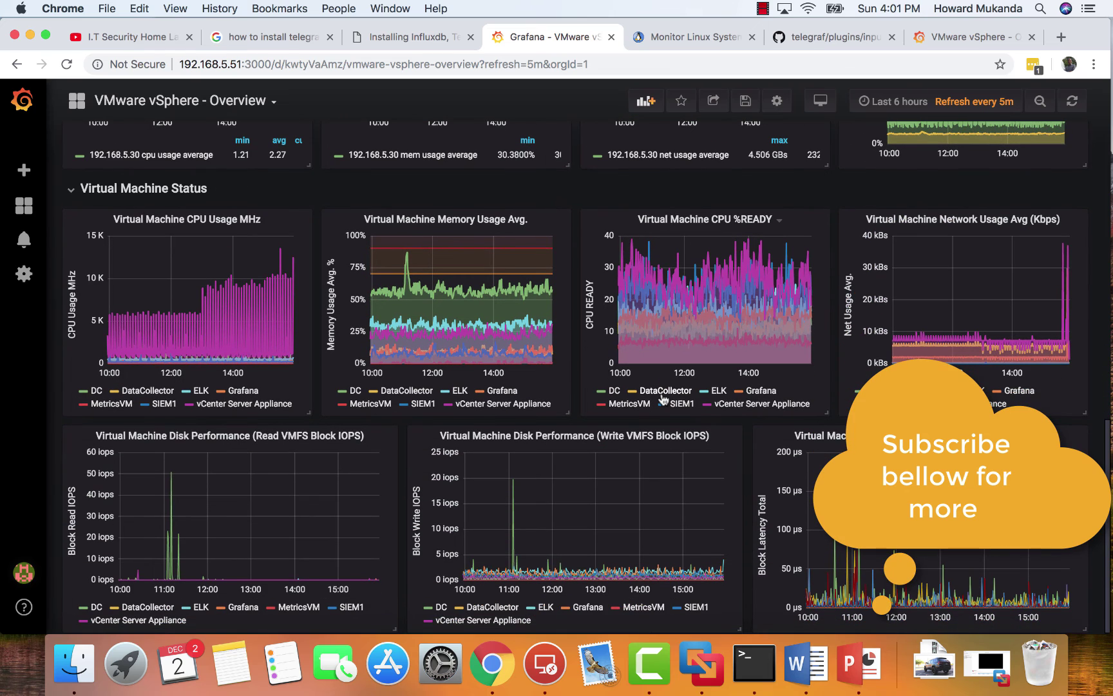